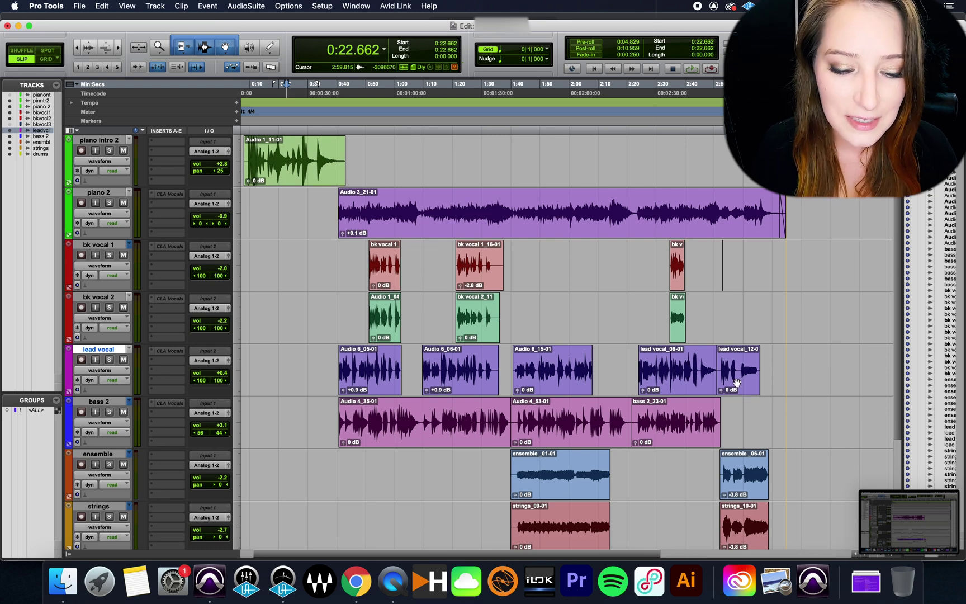
Look through the import options and cancel the session chooser without importing
left_click(79, 5)
mouse_move(127, 173)
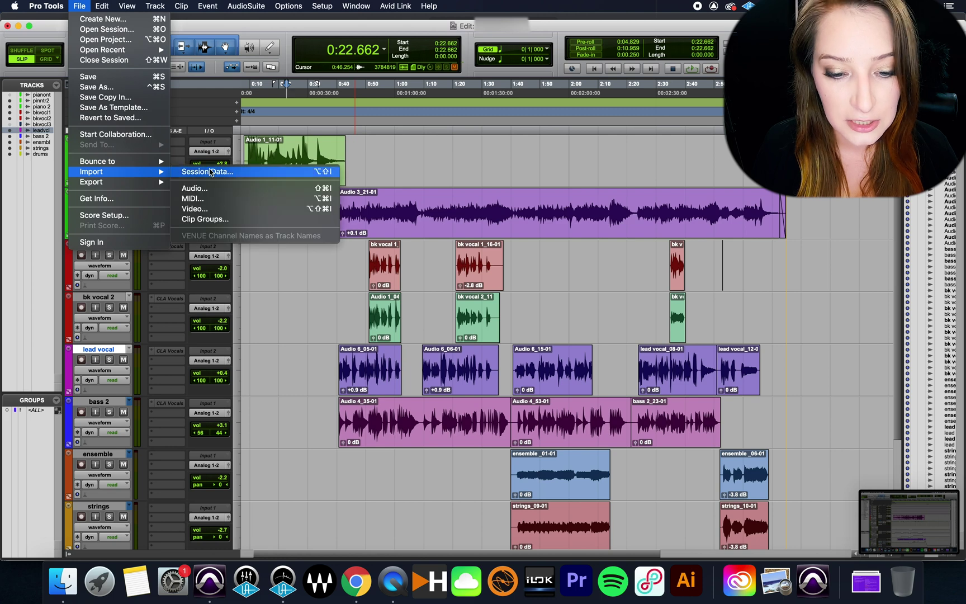
left_click(270, 326)
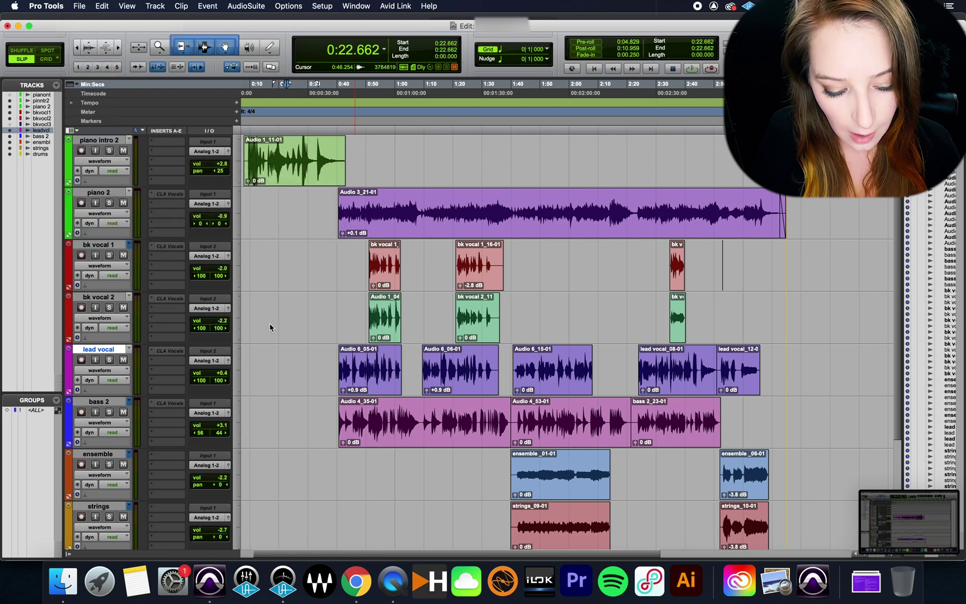
key("alt+shift+i")
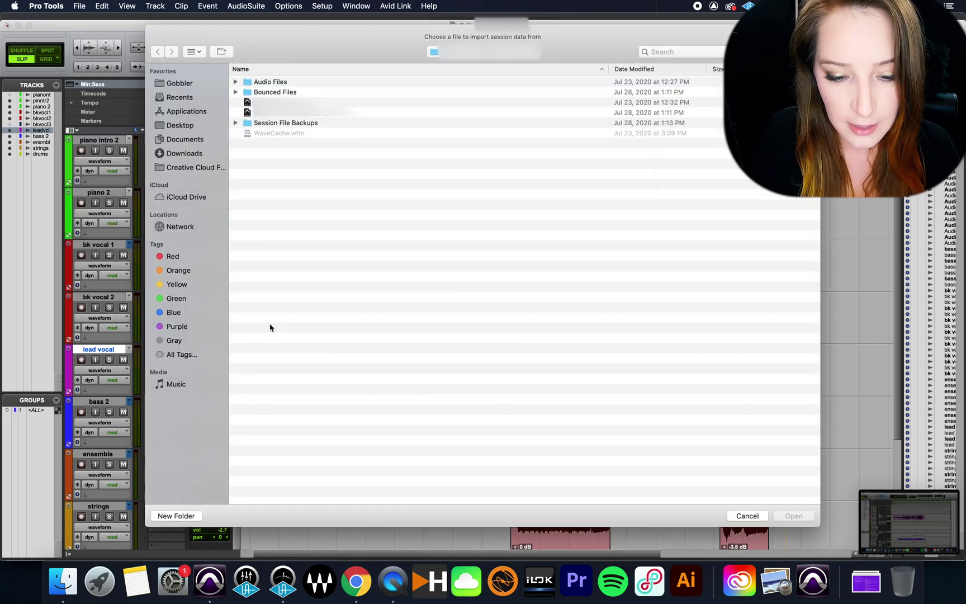
left_click(748, 516)
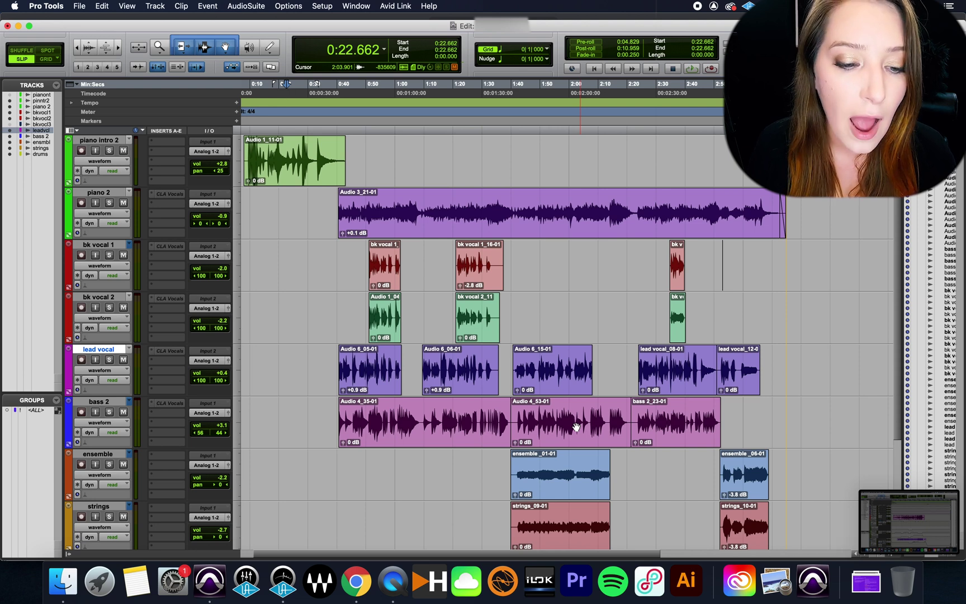
Select the strings track, then return the selection to the piano 2 track
left_click(99, 193)
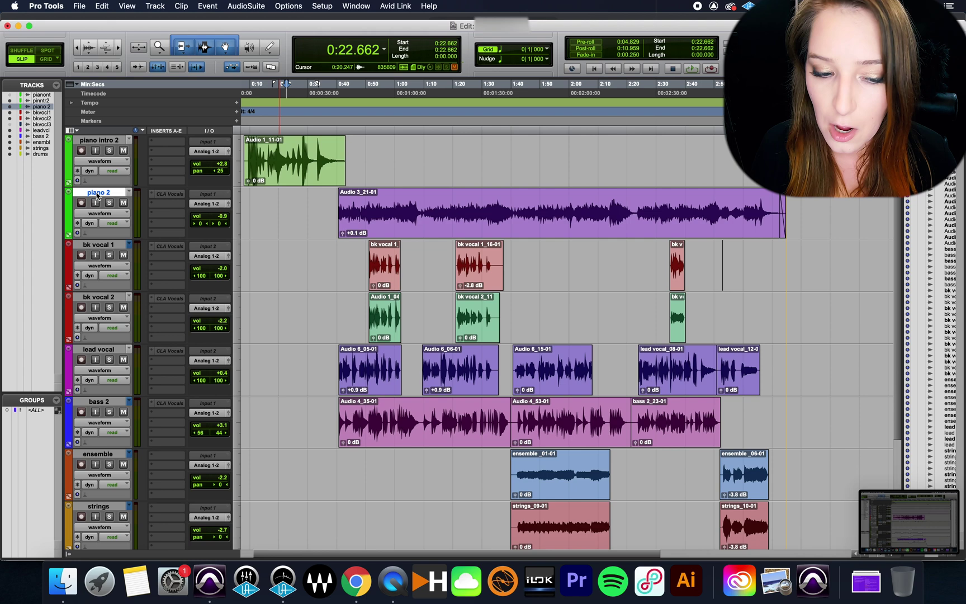
scroll(97, 195, "down", 3)
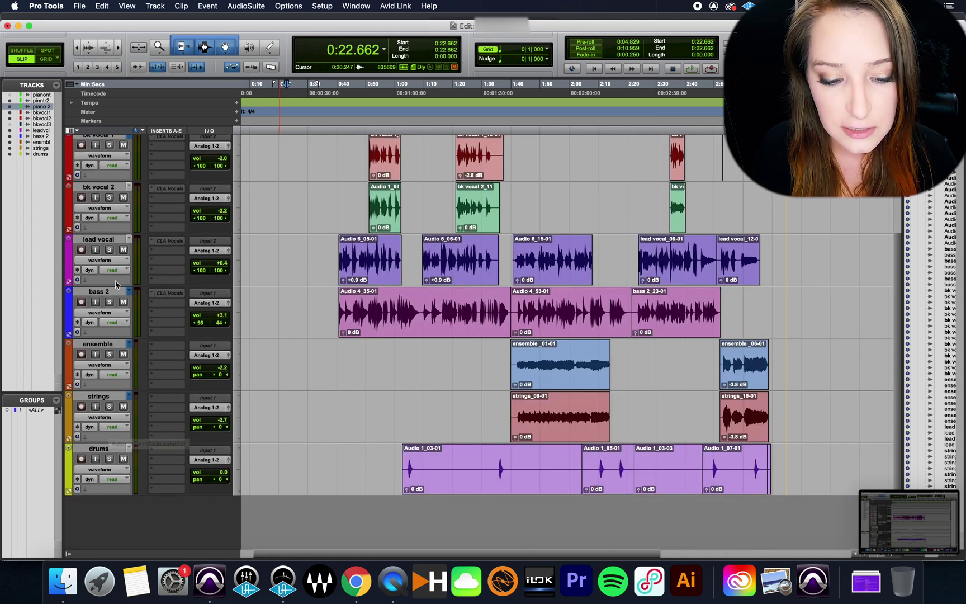
left_click(104, 396)
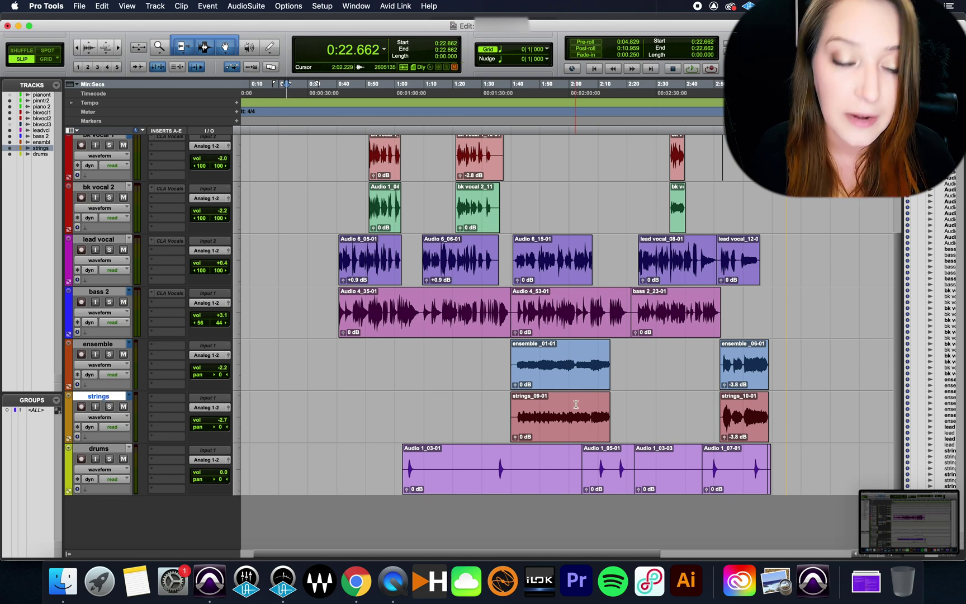
scroll(576, 404, "up", 5)
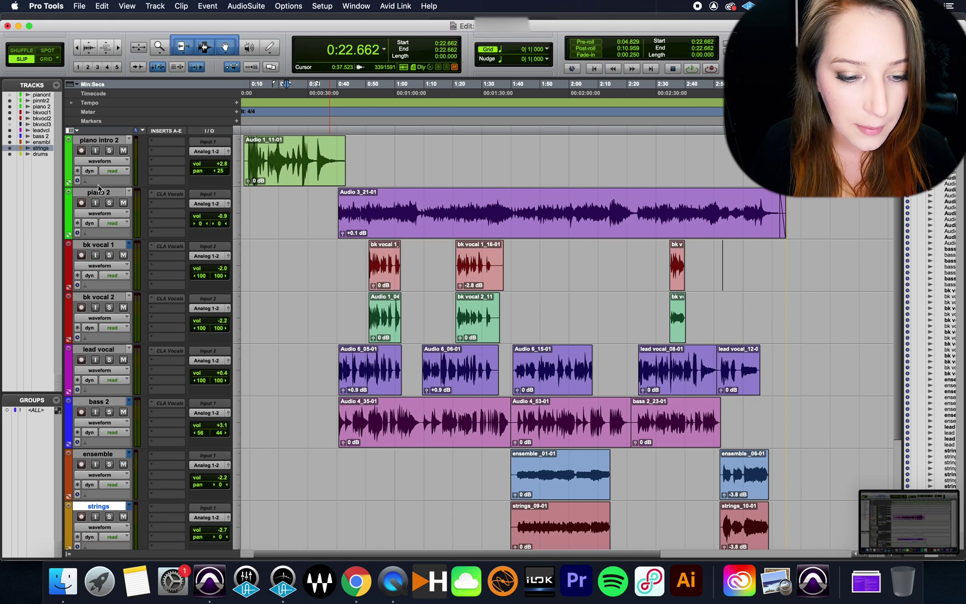
left_click(99, 192)
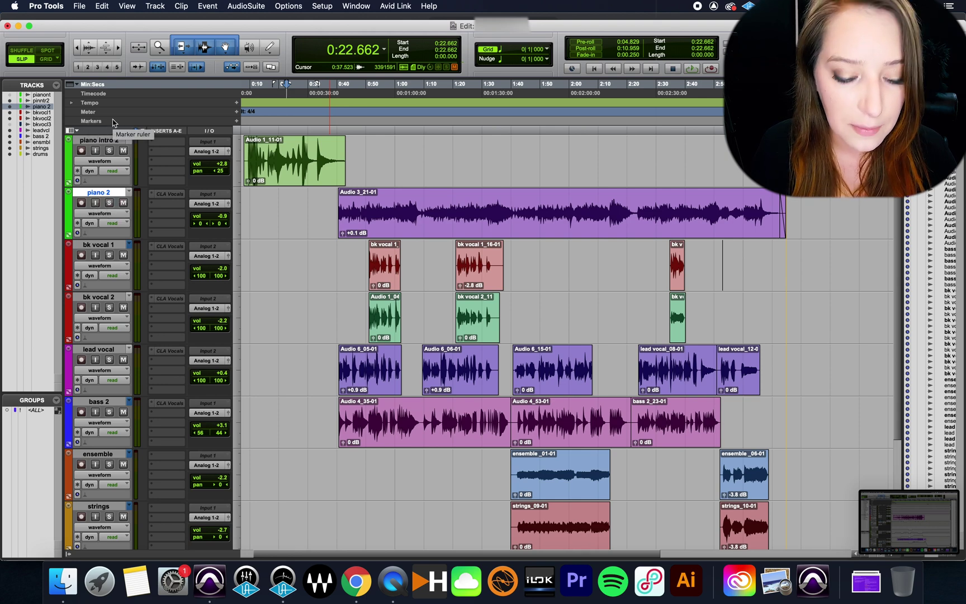
Open the July 2 session file from the first other-project folder for import
key("alt+shift+i")
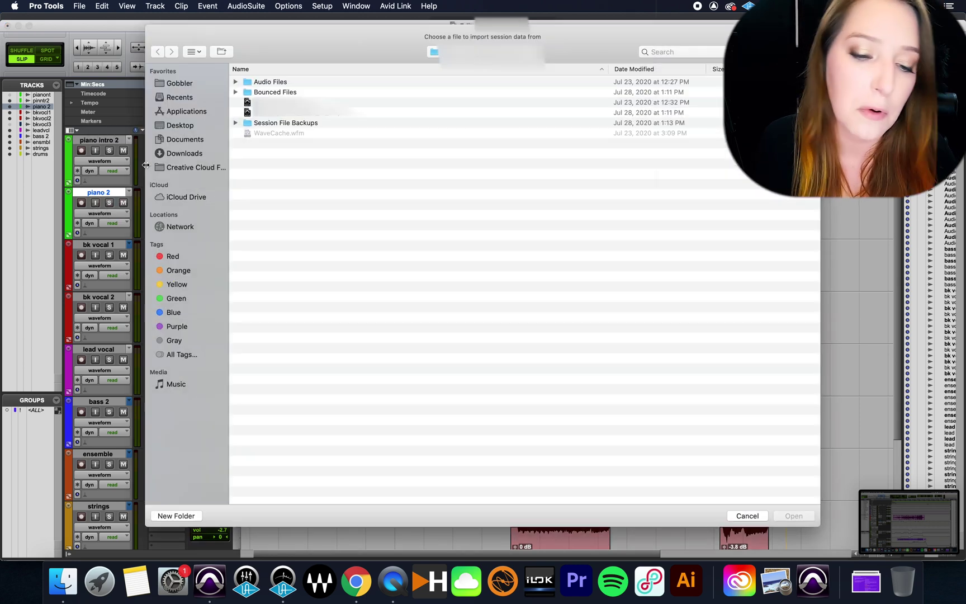
left_click(492, 51)
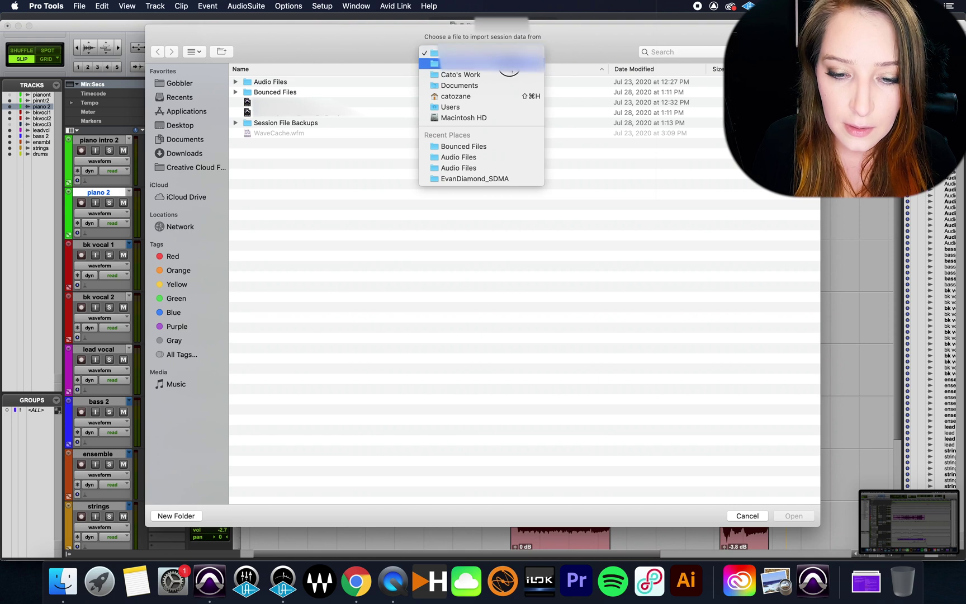
left_click(513, 71)
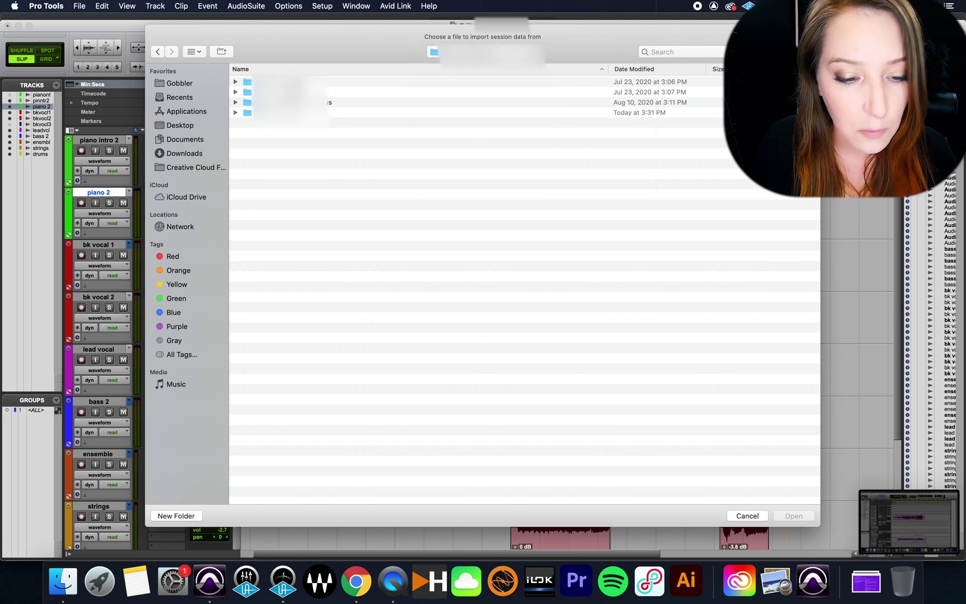
double_click(291, 81)
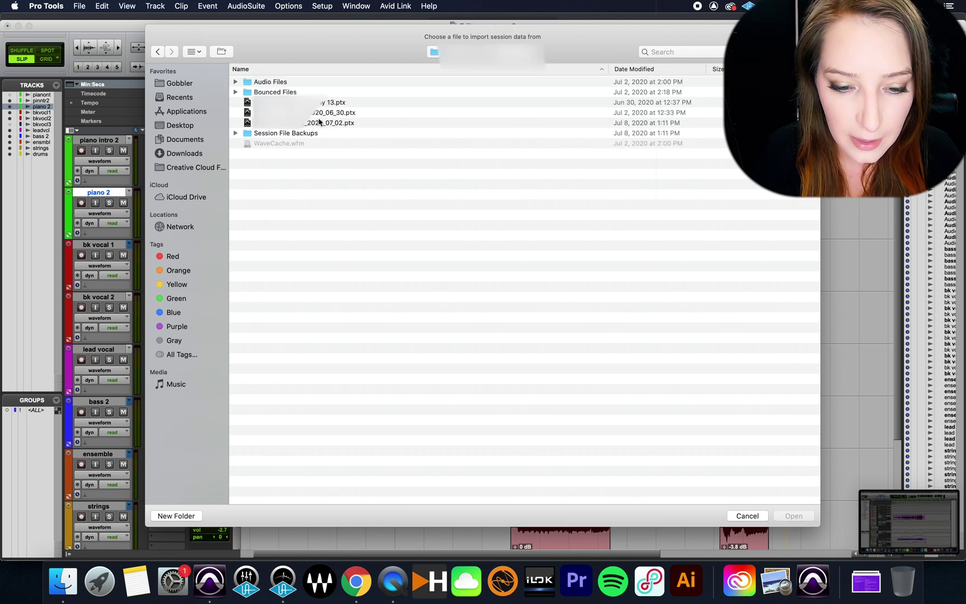
left_click(336, 123)
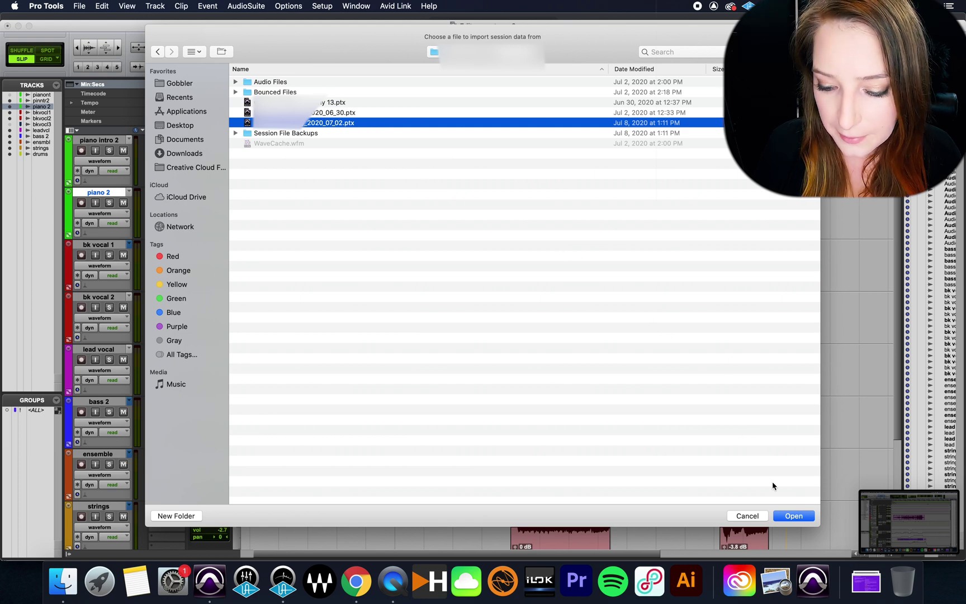
left_click(790, 516)
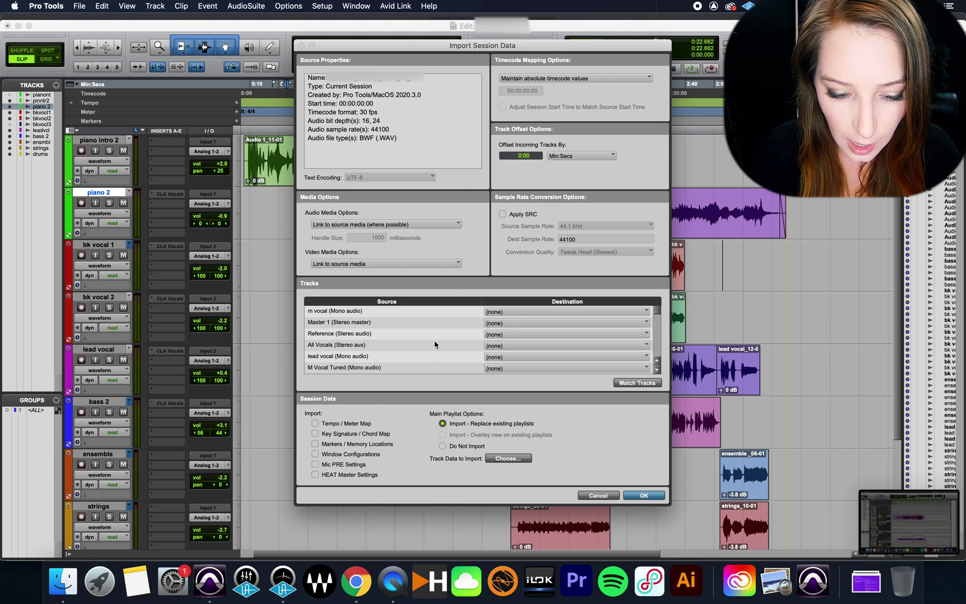
Set the piano and piano chorus tracks to import as New Track
scroll(434, 345, "down", 1)
scroll(435, 345, "down", 10)
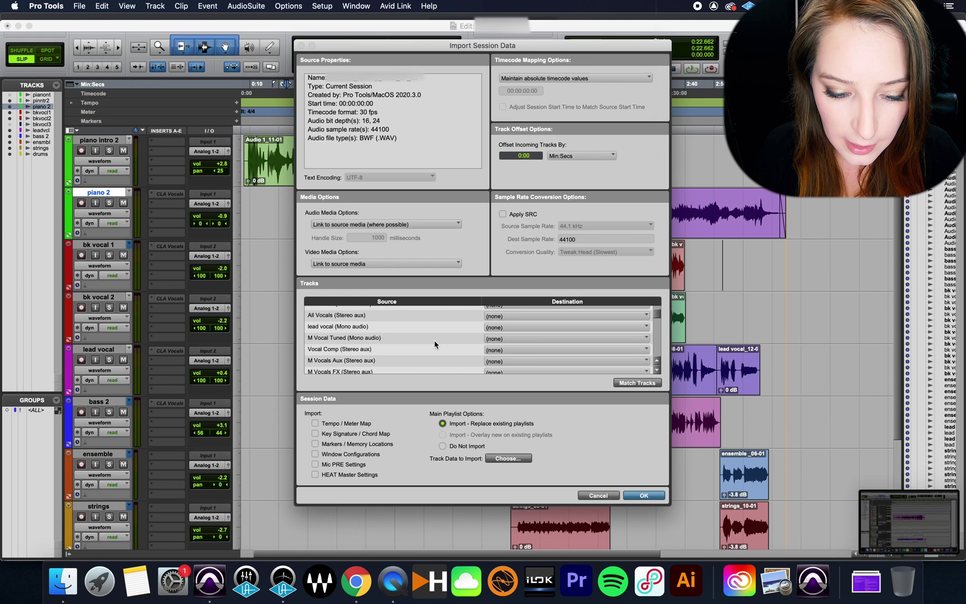
scroll(435, 344, "down", 3)
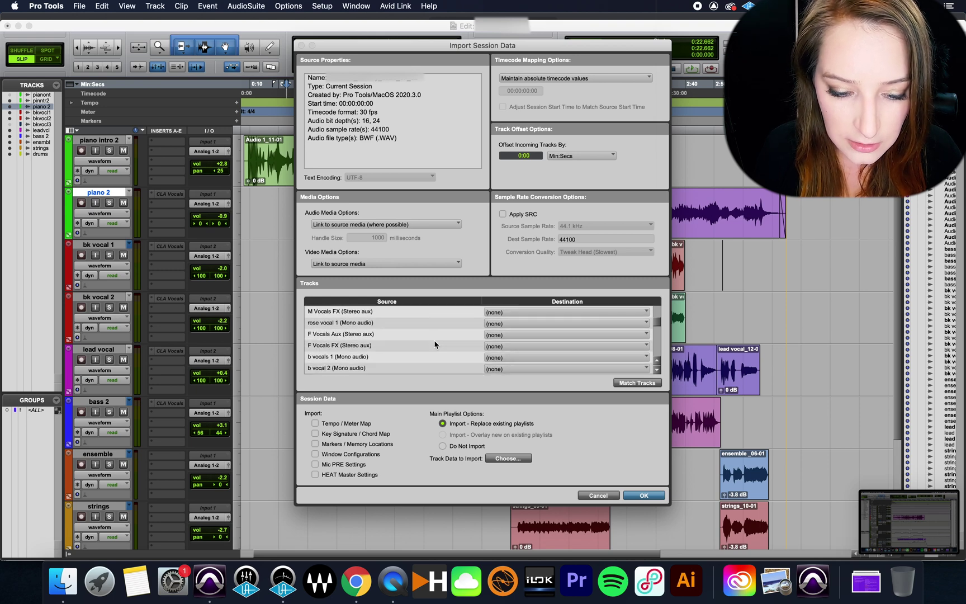
scroll(435, 345, "down", 10)
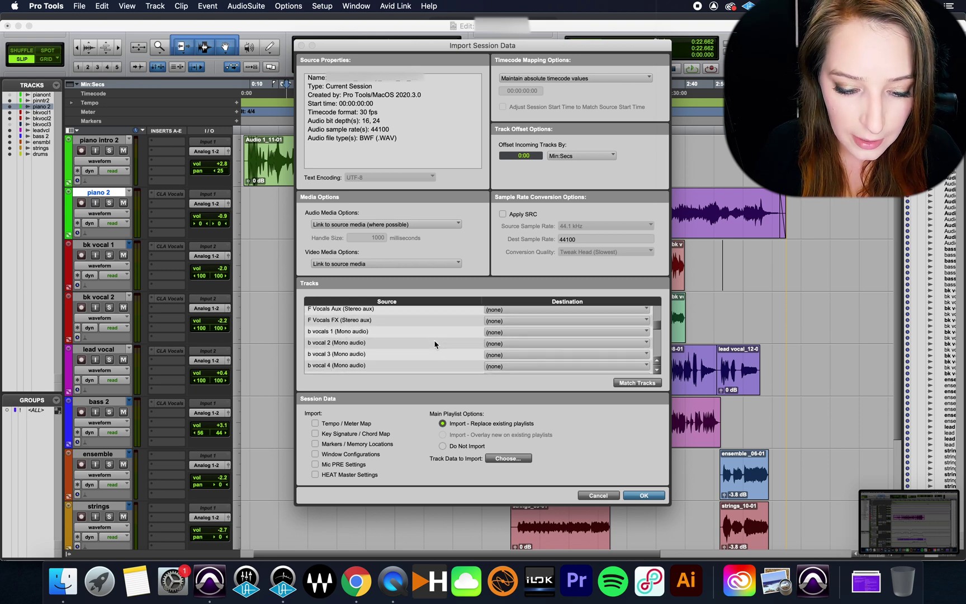
scroll(435, 344, "down", 1)
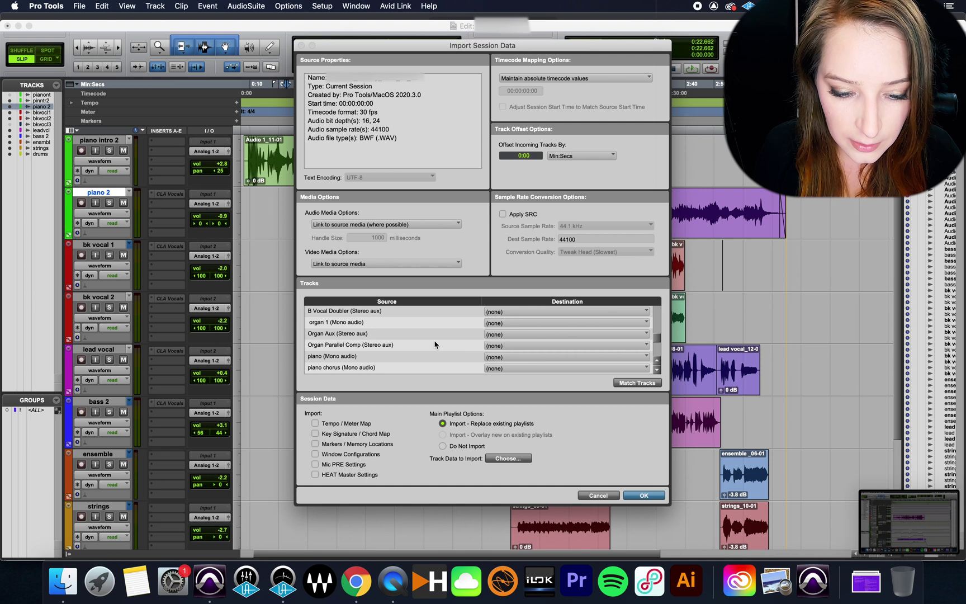
left_click(334, 360)
scroll(386, 343, "down", 1)
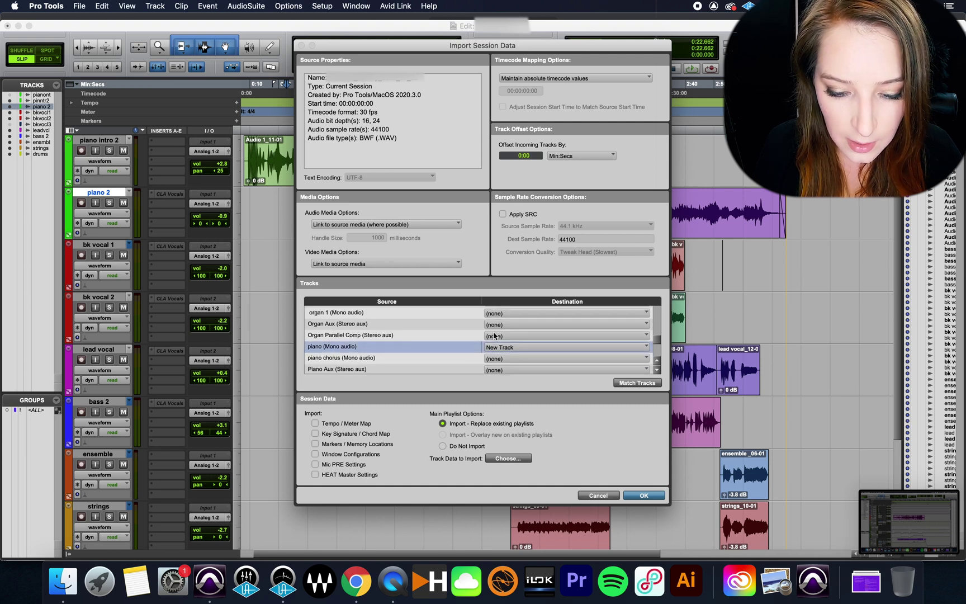
left_click(464, 358, "shift")
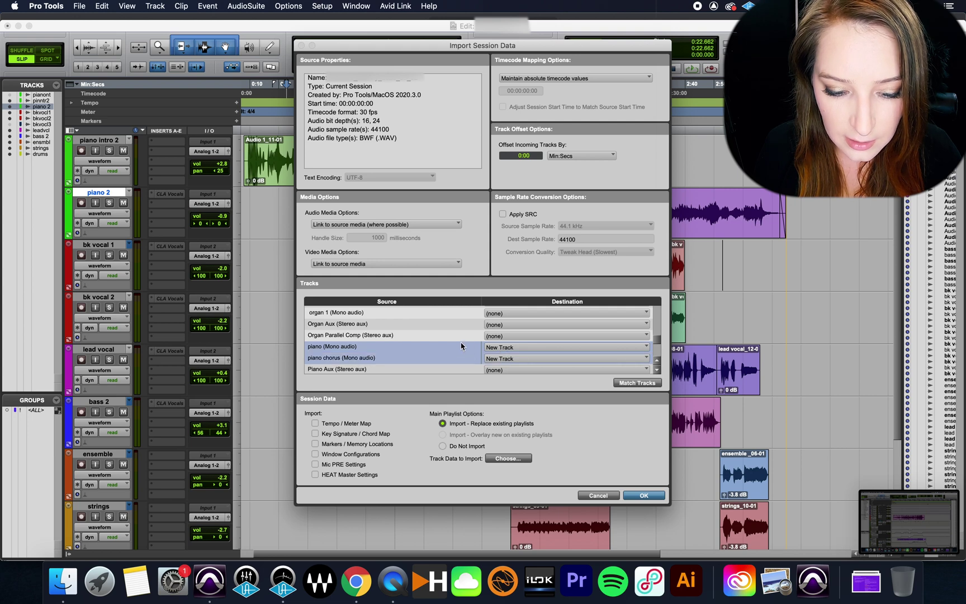
Set Piano Aux and Piano Parallel Comp to New Track and Main Playlist Options to Do Not Import
scroll(462, 347, "down", 1)
left_click(431, 355, "shift")
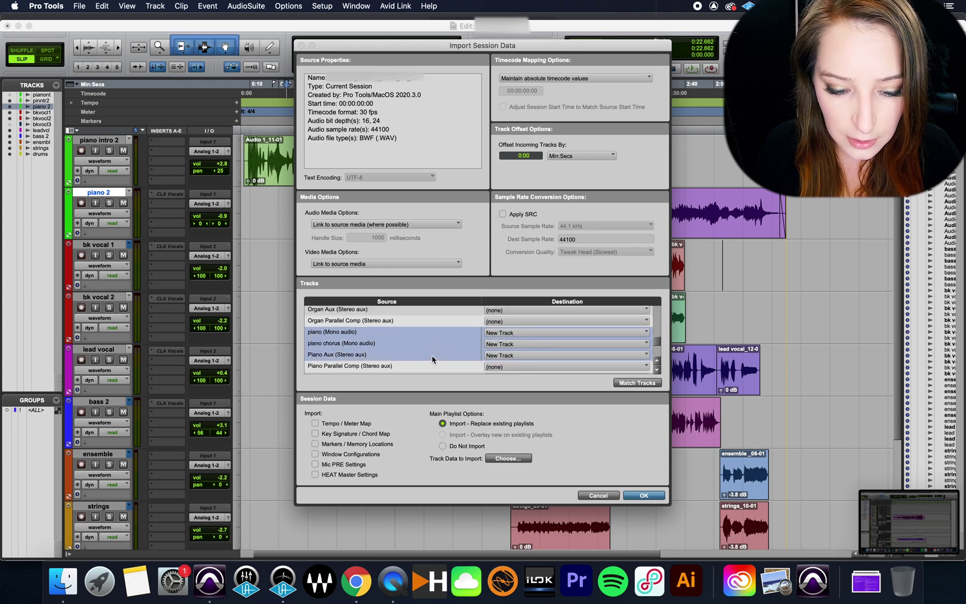
scroll(432, 354, "down", 1)
left_click(431, 354, "shift")
scroll(432, 363, "down", 1)
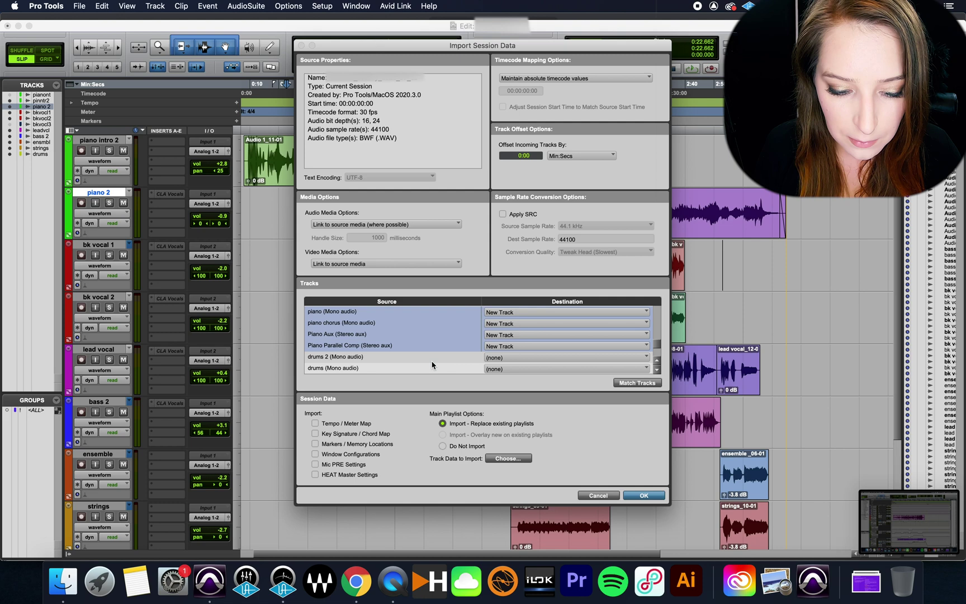
scroll(432, 366, "up", 2)
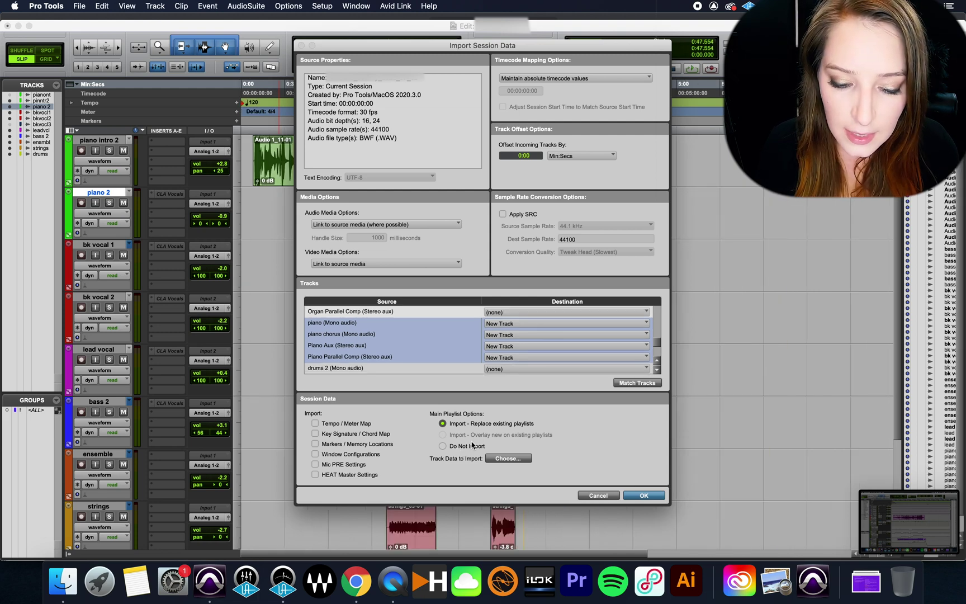
left_click(462, 448)
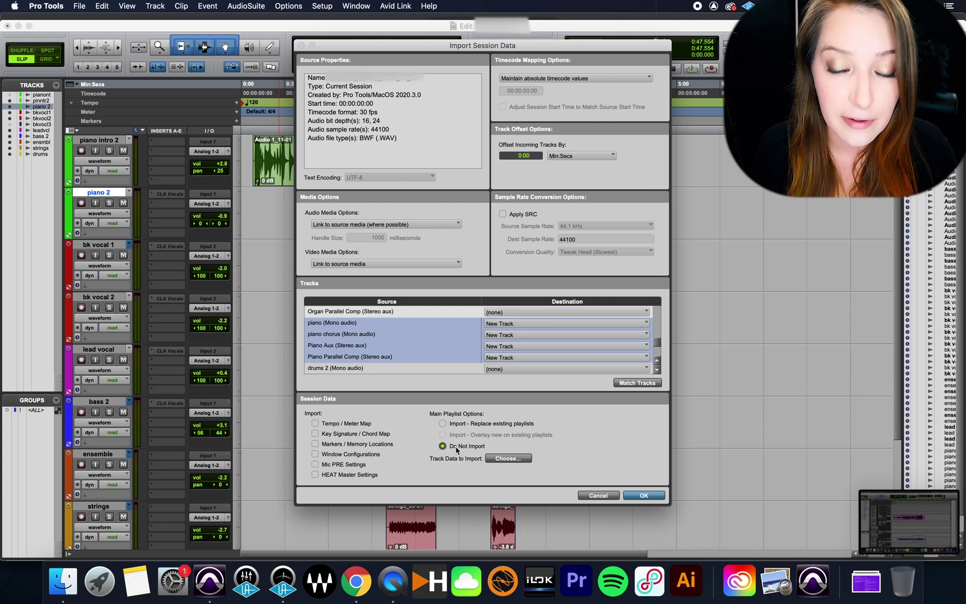
Confirm the import and inspect the new piano, Piano Aux and PianoParalelCmp tracks
left_click(632, 499)
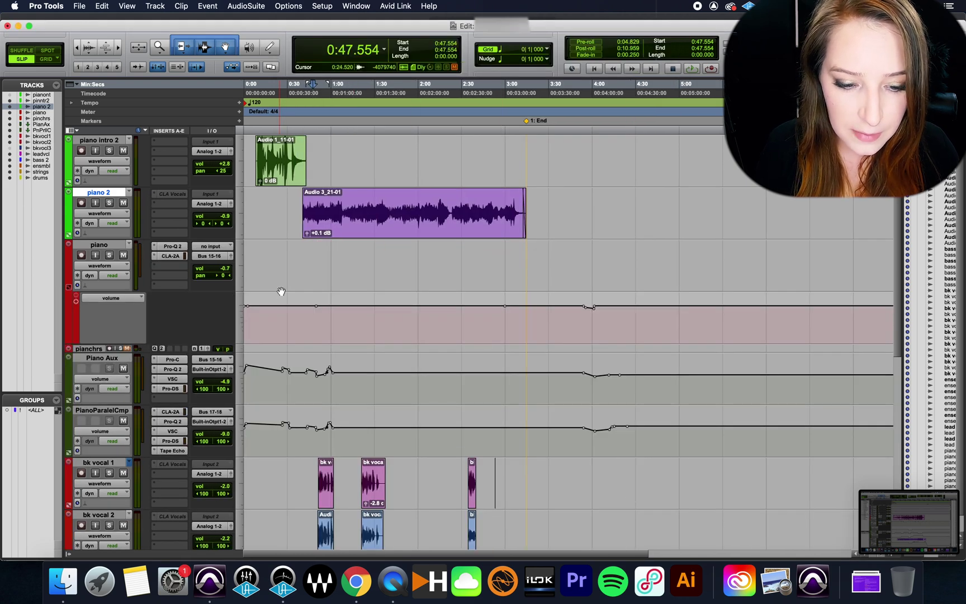
left_click(297, 263)
left_click(118, 248)
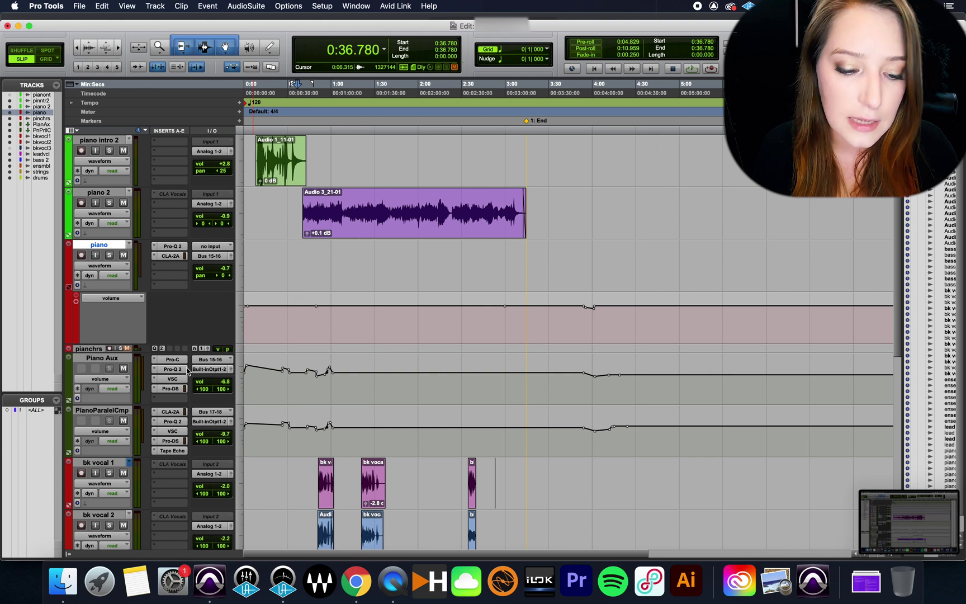
left_click(108, 360)
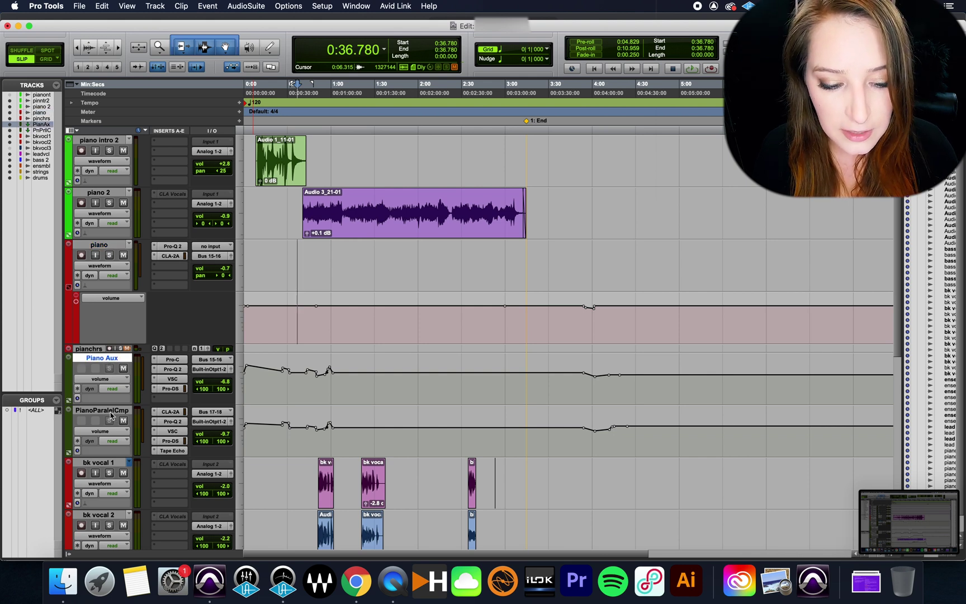
left_click(111, 412)
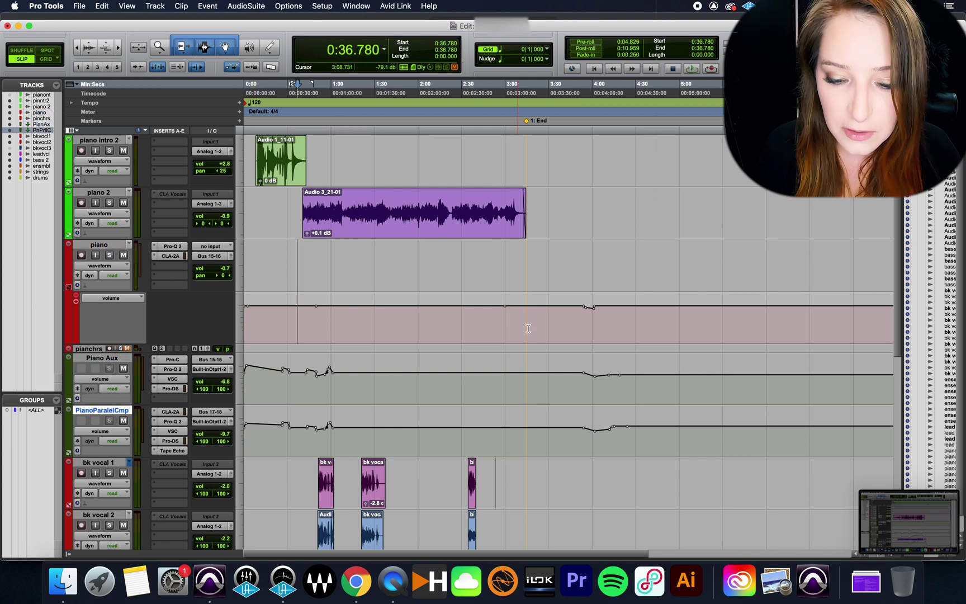
Delete the volume automation on piano, Piano Aux and PianoParalelCmp, leaving flat lines
left_click_drag(611, 307, 233, 308)
key("Delete")
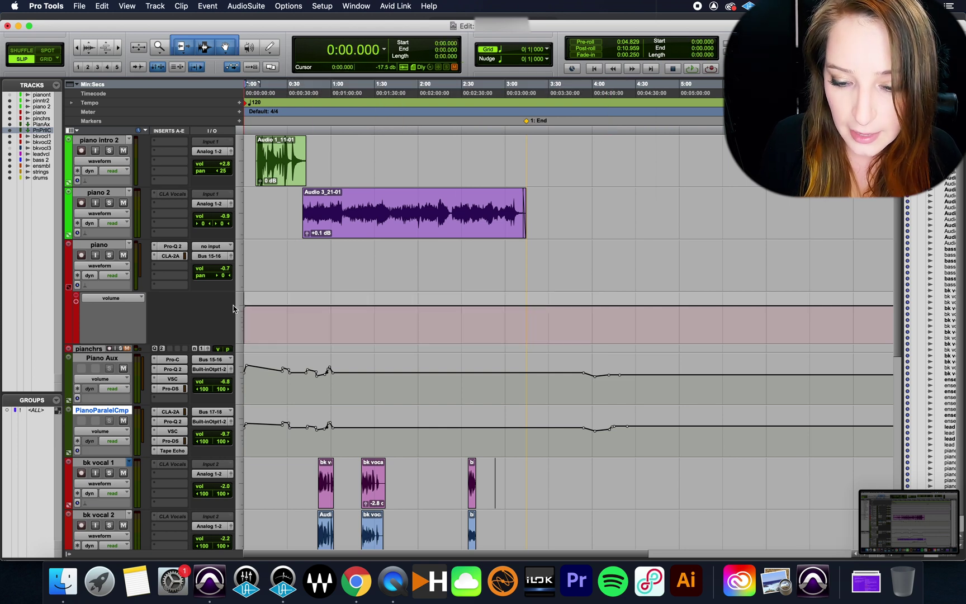
left_click(642, 374)
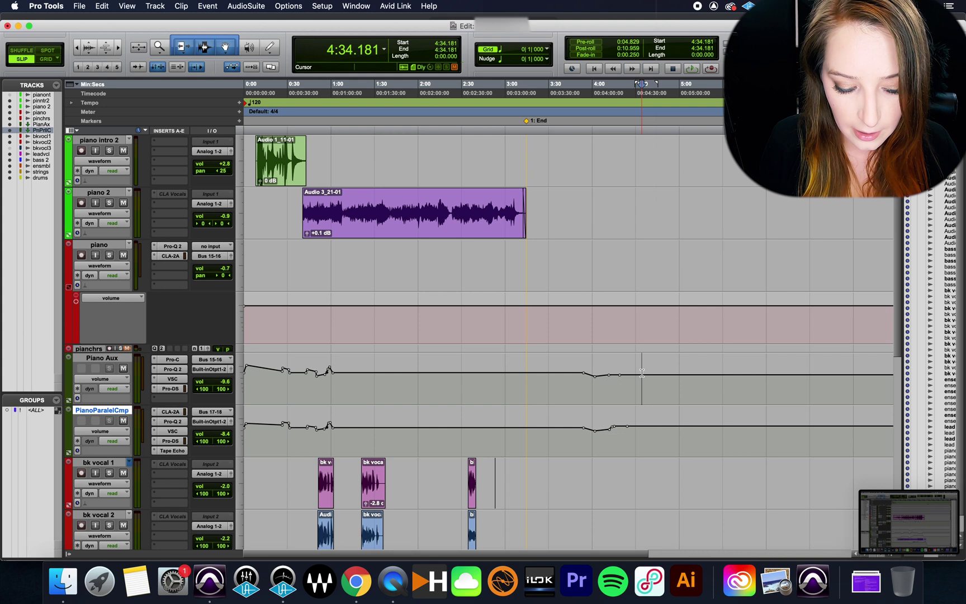
key("shift+Return")
key("Delete")
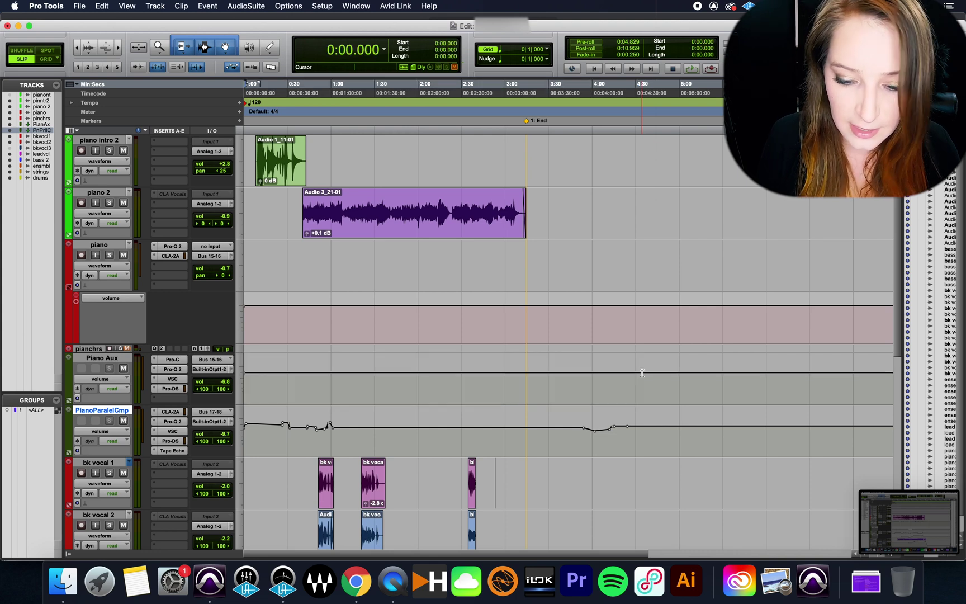
left_click(646, 420)
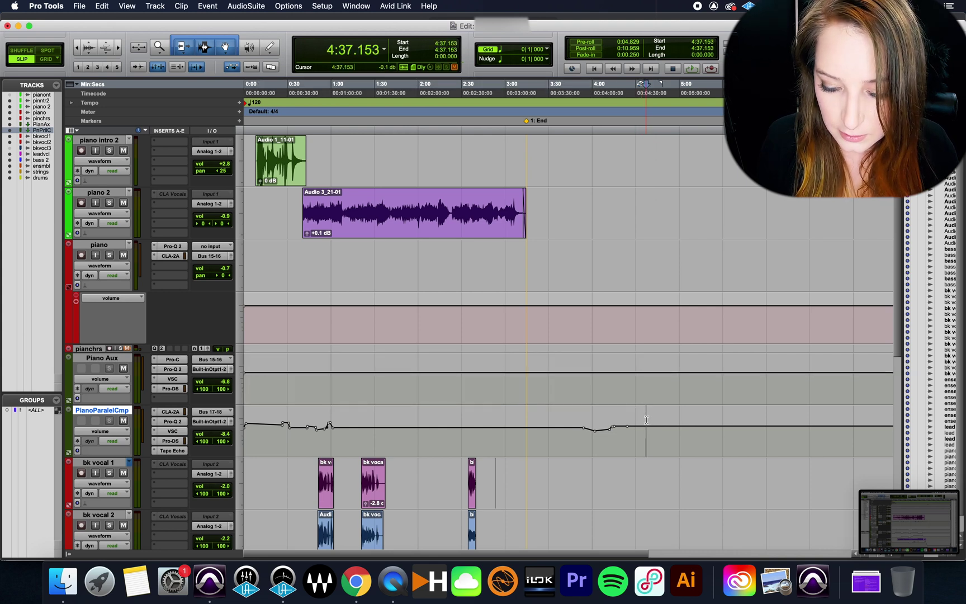
key("shift+Return")
key("Delete")
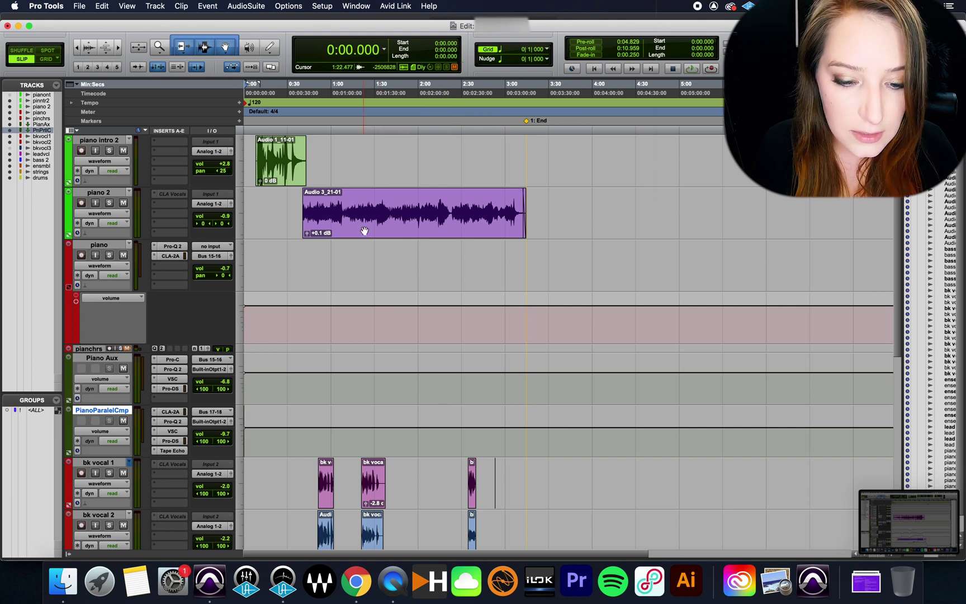
left_click(116, 213)
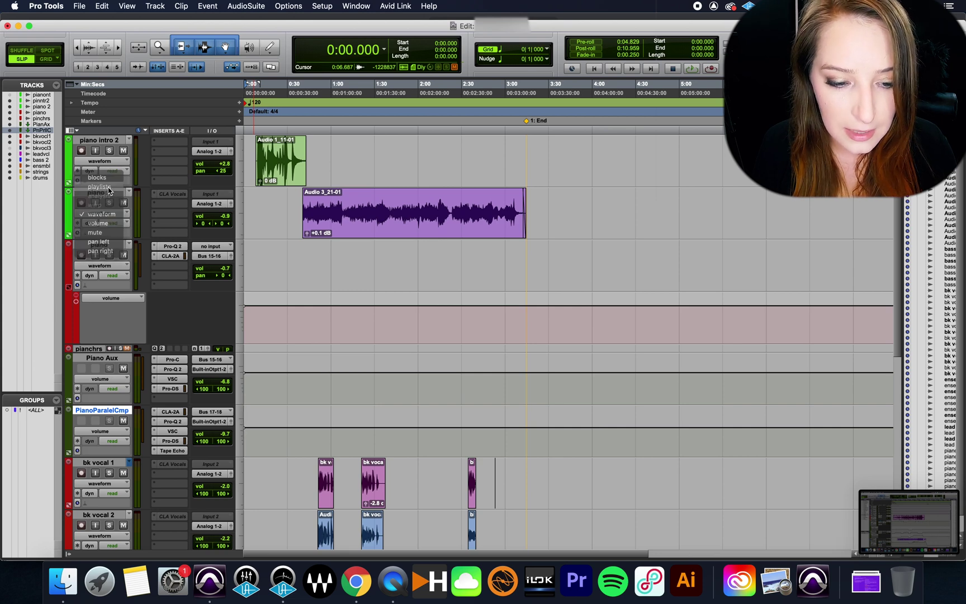
Check piano 2's playlists and return it to waveform view
left_click(108, 189)
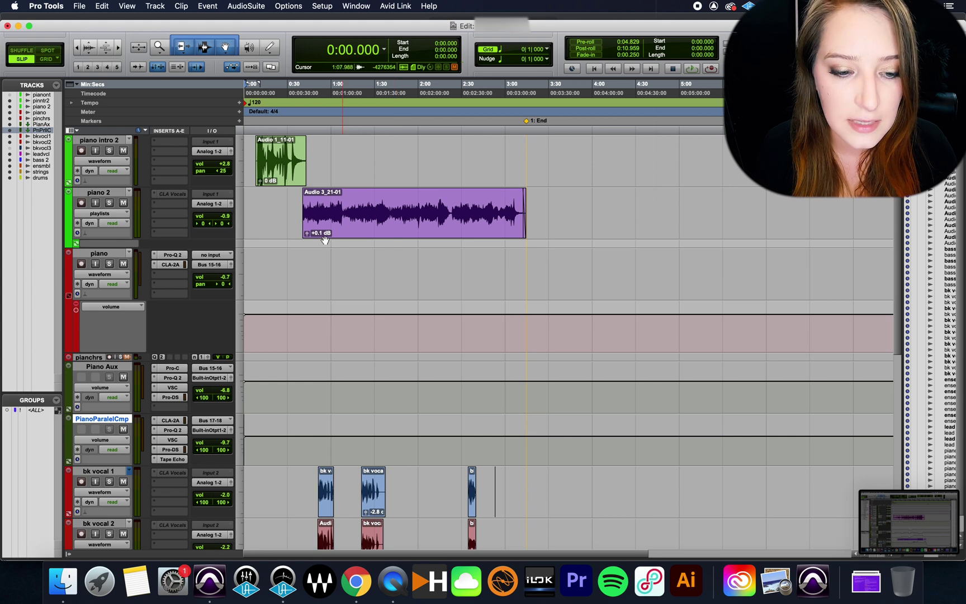
left_click(88, 215)
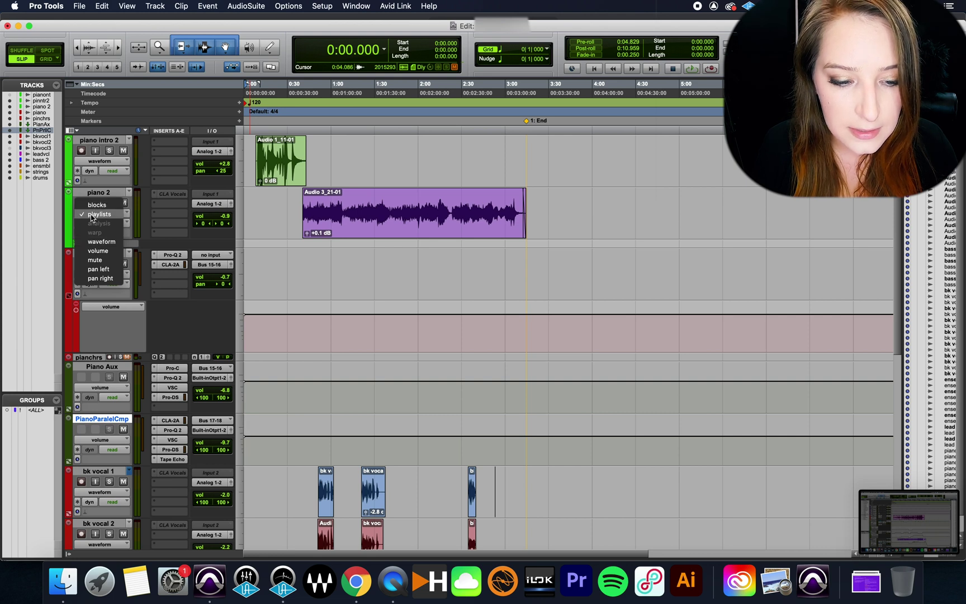
left_click(95, 242)
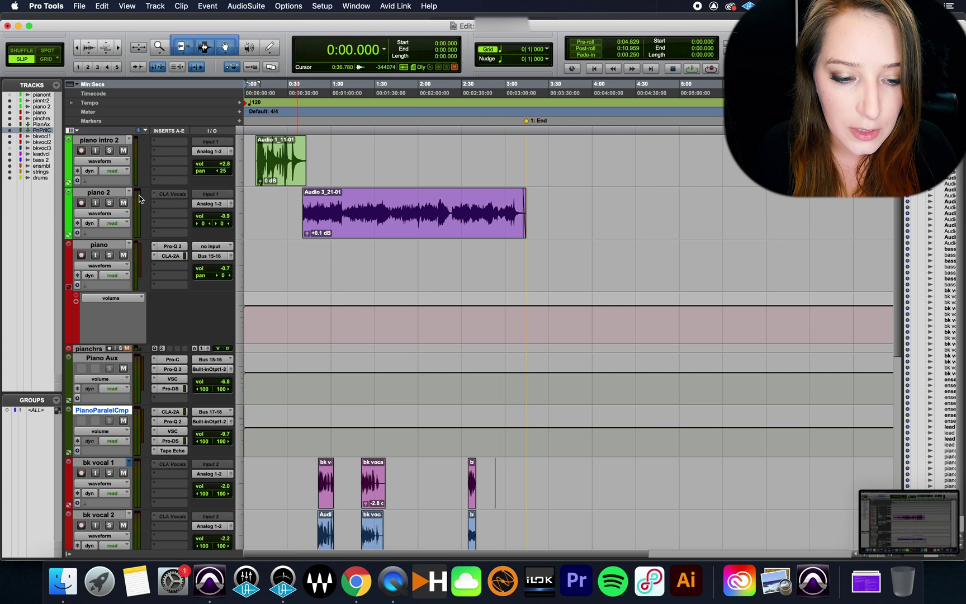
Duplicate the Audio 3_21-01 clip from piano 2 onto the piano track at the same position
left_click(99, 193)
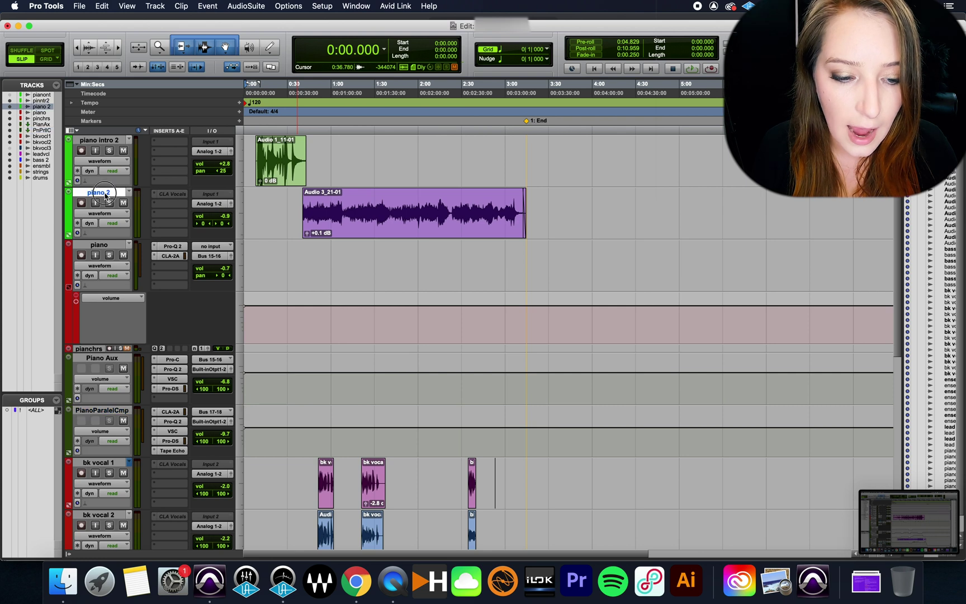
left_click(408, 227)
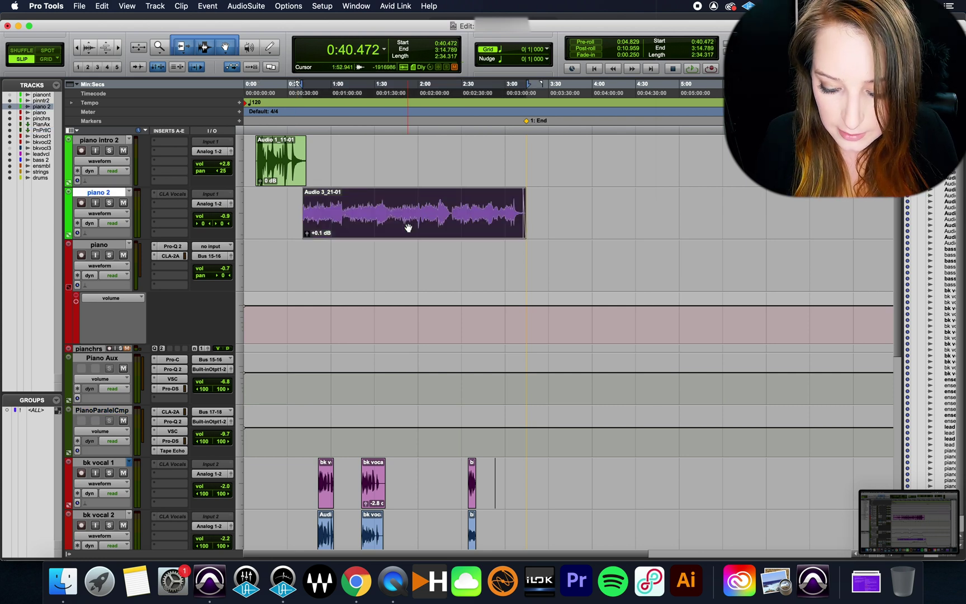
key("shift+semicolon")
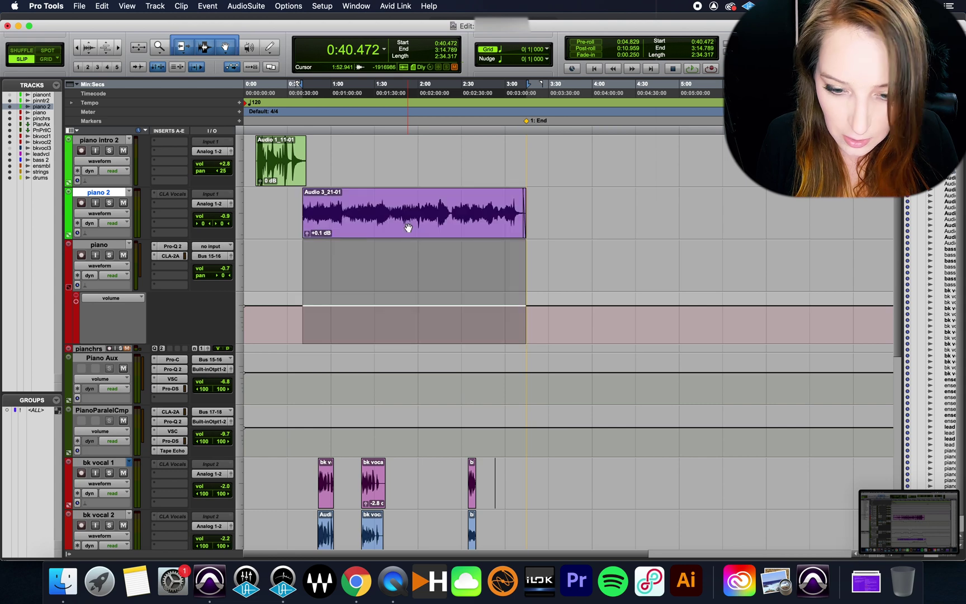
key("super+v")
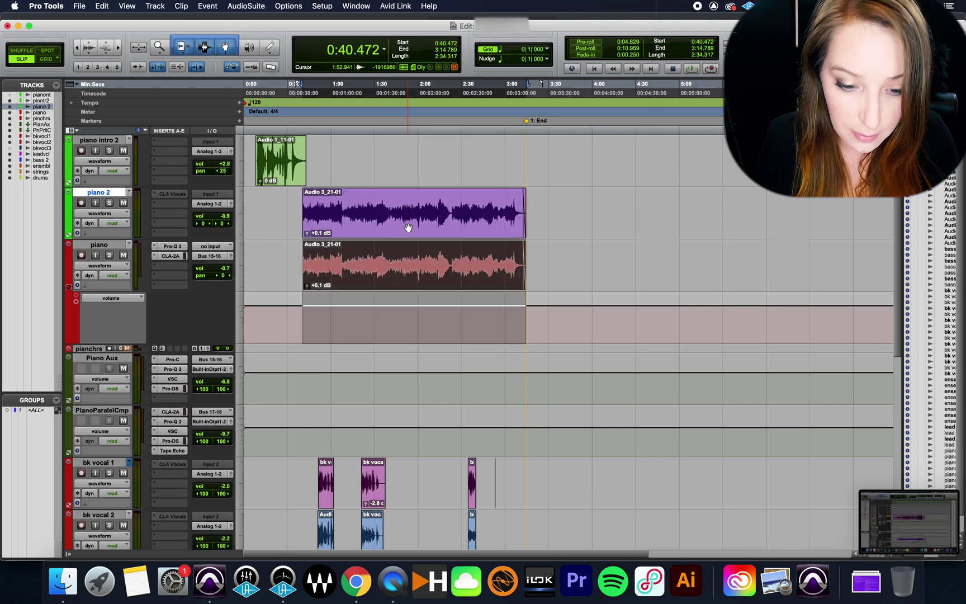
key("p")
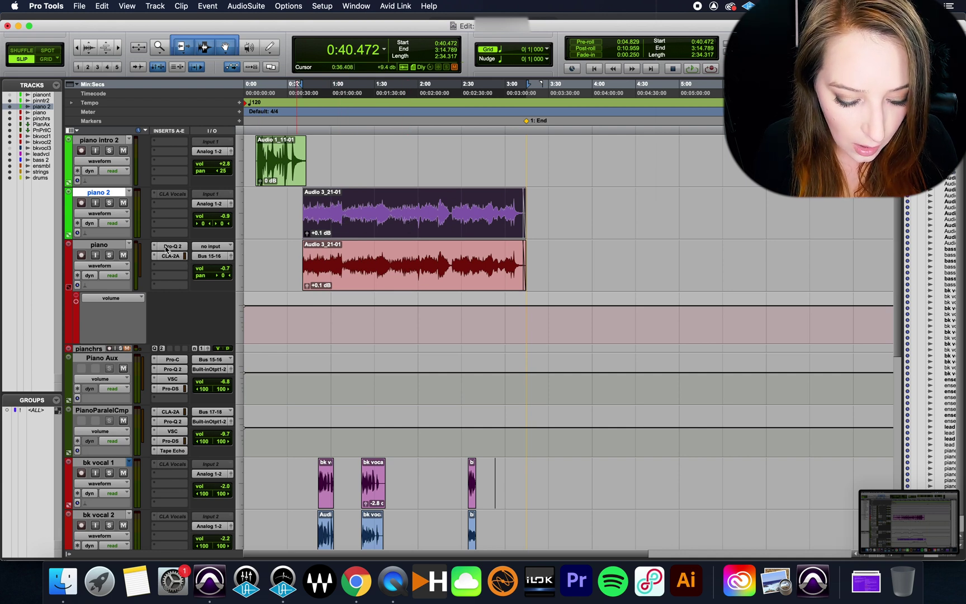
Copy the Pro-Q 2 and CLA-2A inserts onto piano 2 and route its output to Bus 15-16
left_click_drag(165, 249, 170, 195)
left_click_drag(169, 256, 170, 204)
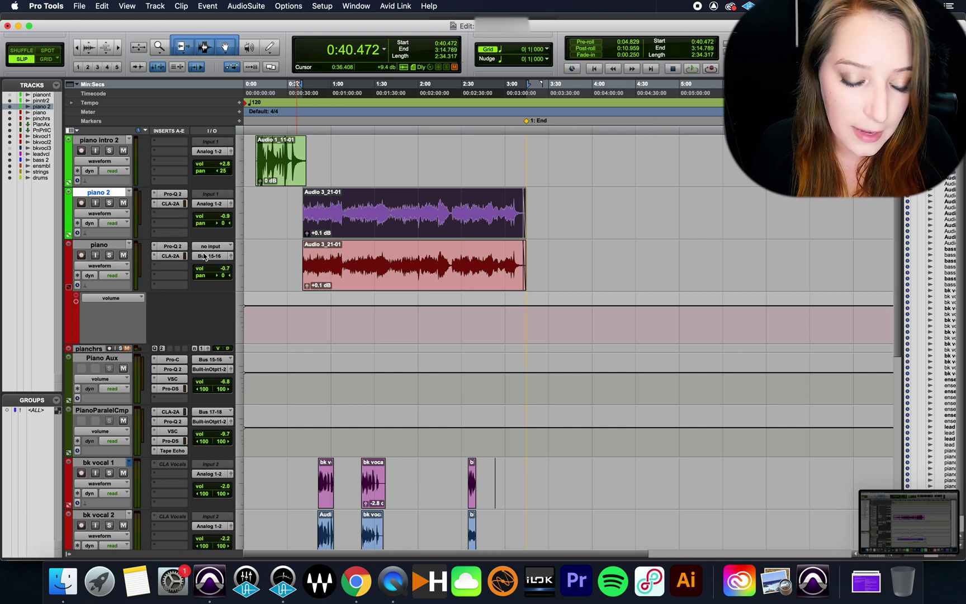
left_click(204, 206)
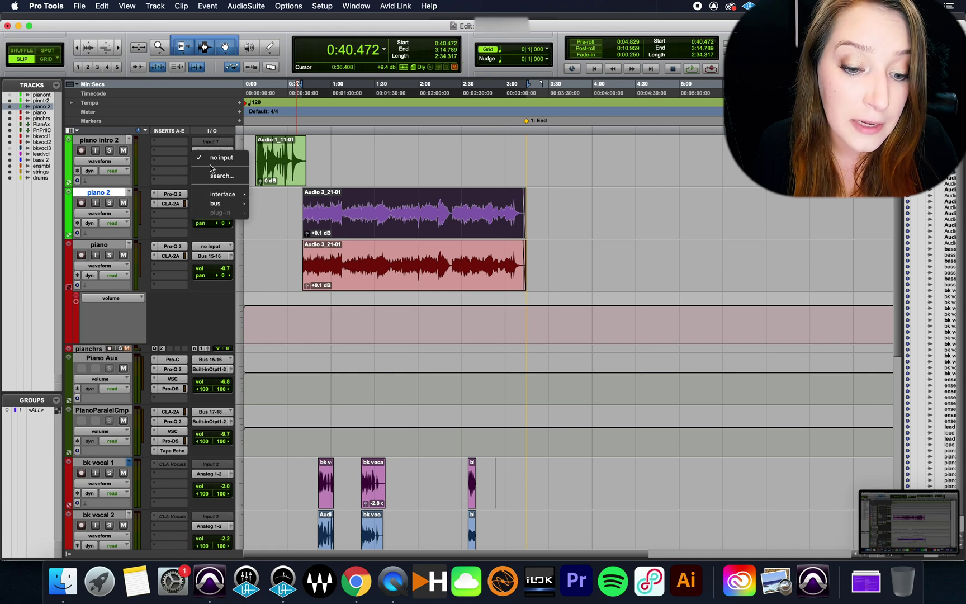
left_click(213, 170)
left_click(211, 205)
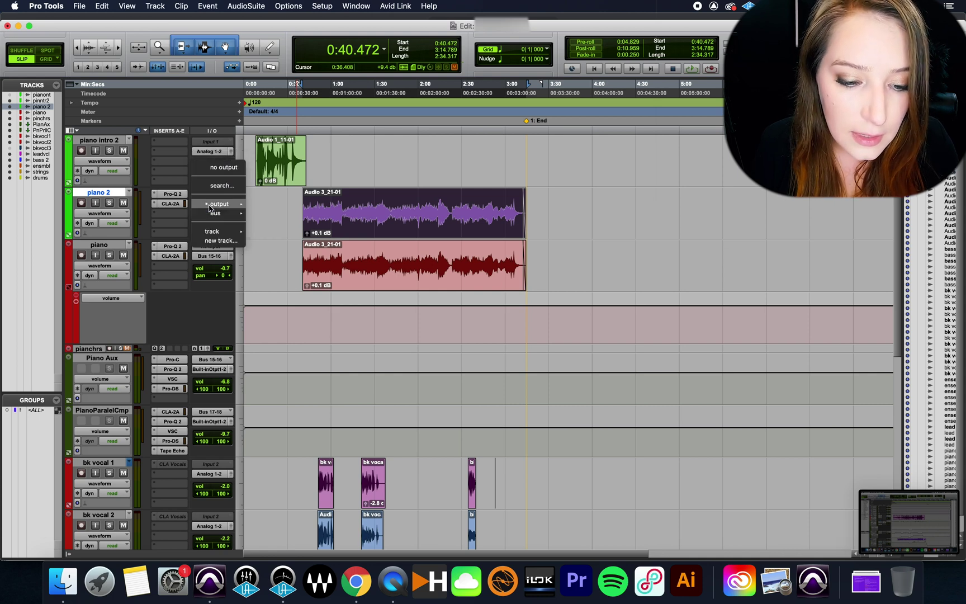
mouse_move(231, 217)
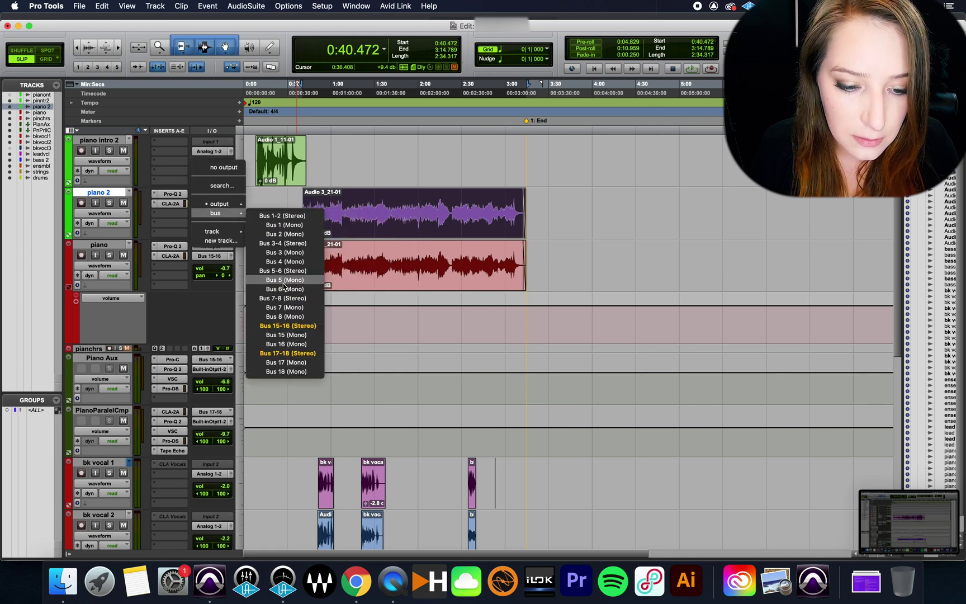
left_click(288, 325)
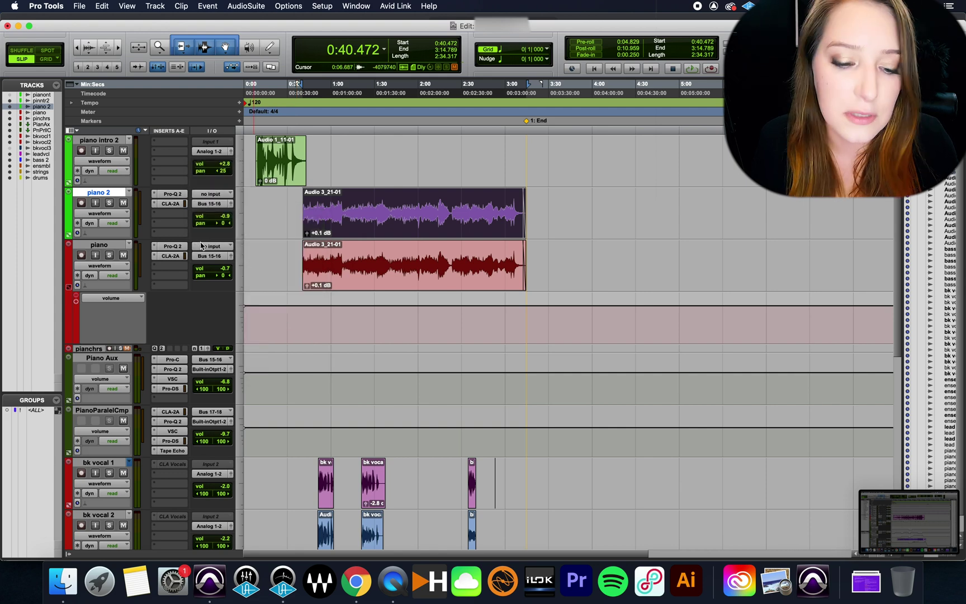
left_click(112, 245)
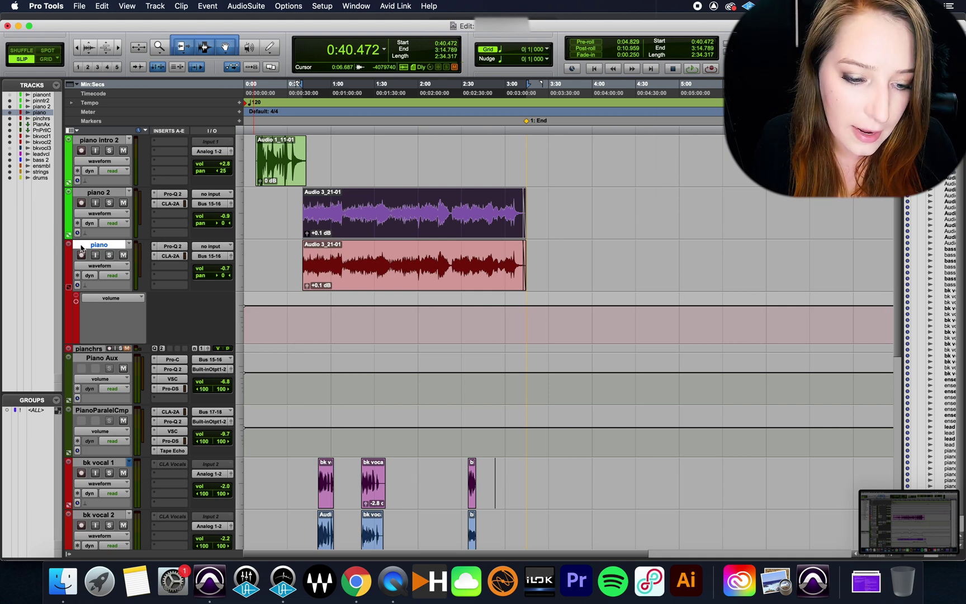
In an enlarged, full-width Mix window, copy piano's Bus 17-18 send onto piano 2
key("super+equal")
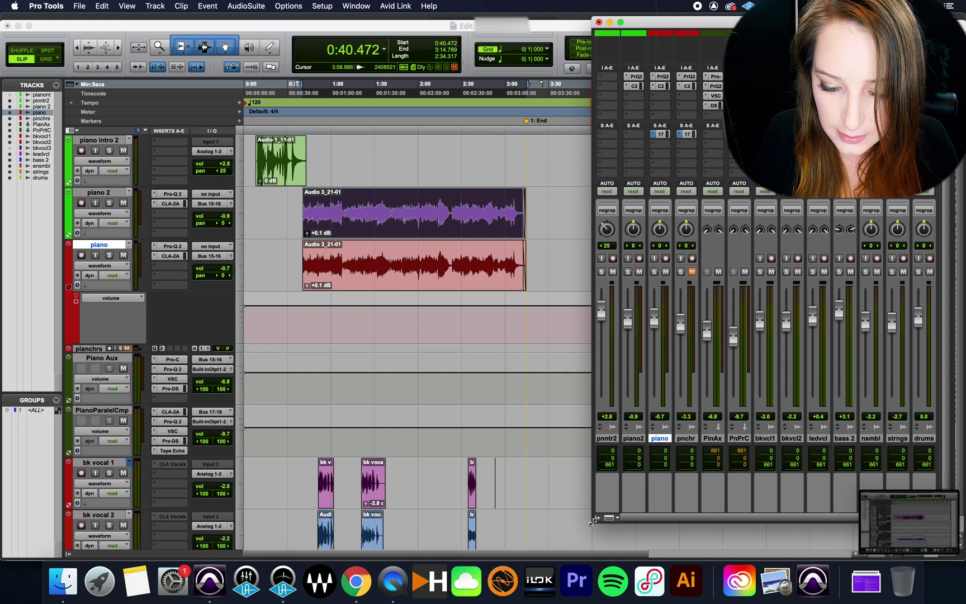
left_click_drag(594, 521, 73, 473)
left_click(130, 6)
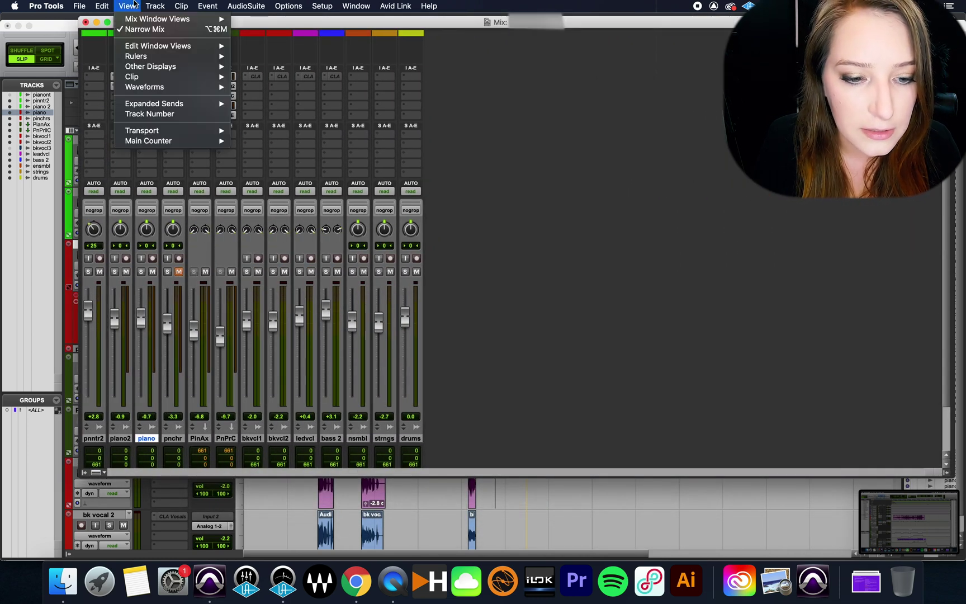
left_click(144, 29)
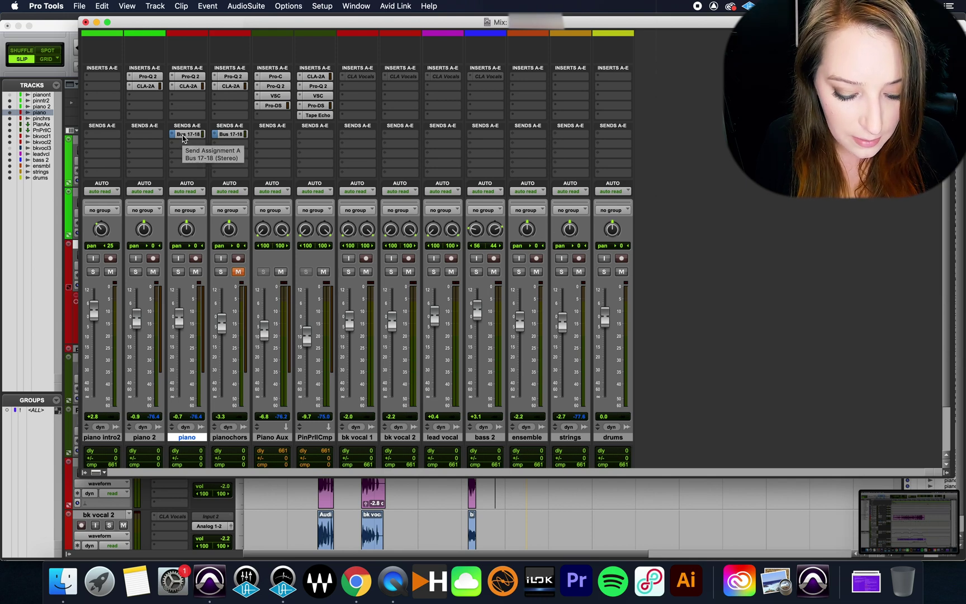
left_click_drag(183, 135, 146, 135)
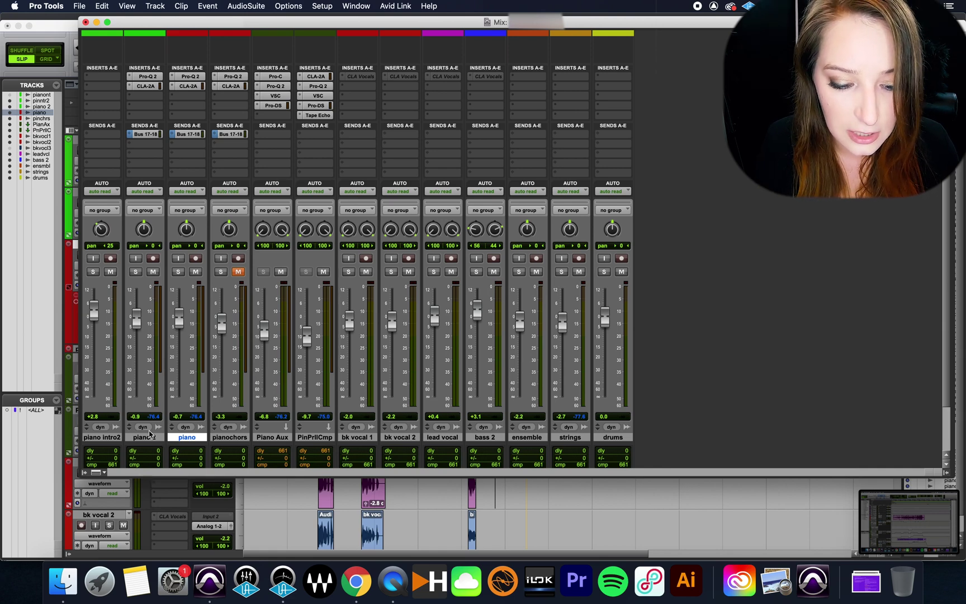
left_click(143, 437)
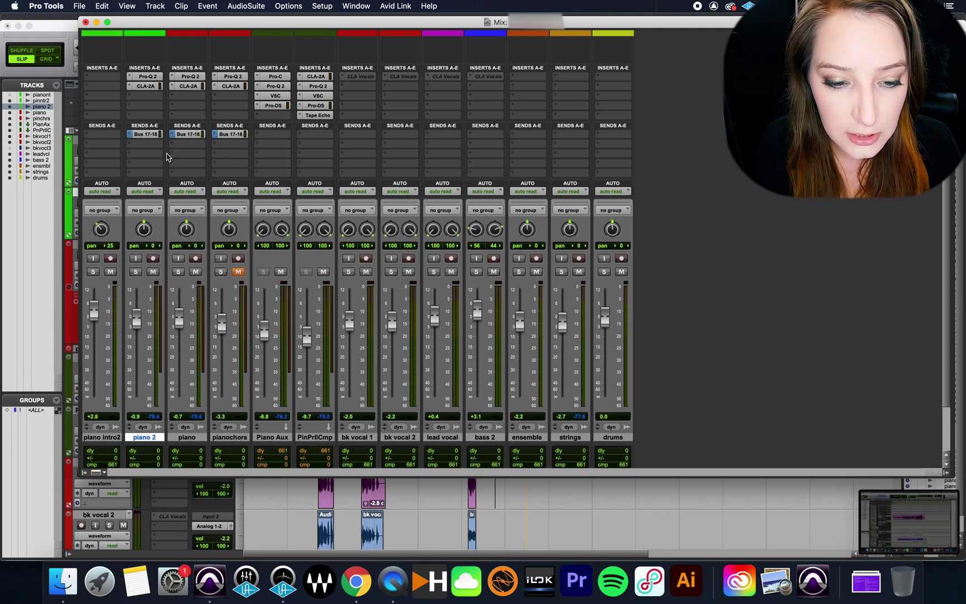
Bring up piano 2's track options in the mixer and back out without changes
scroll(188, 298, "down", 2)
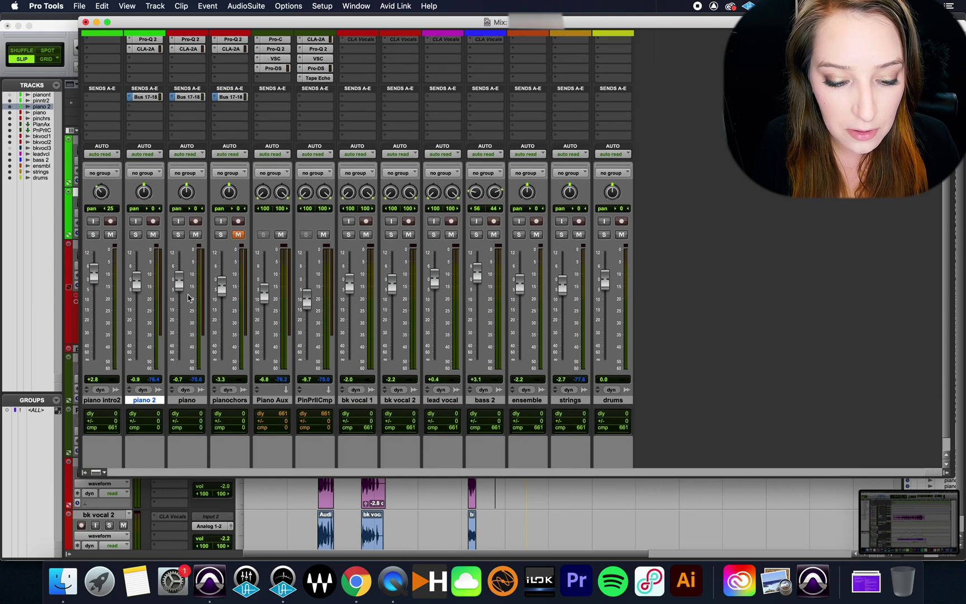
scroll(186, 383, "down", 1)
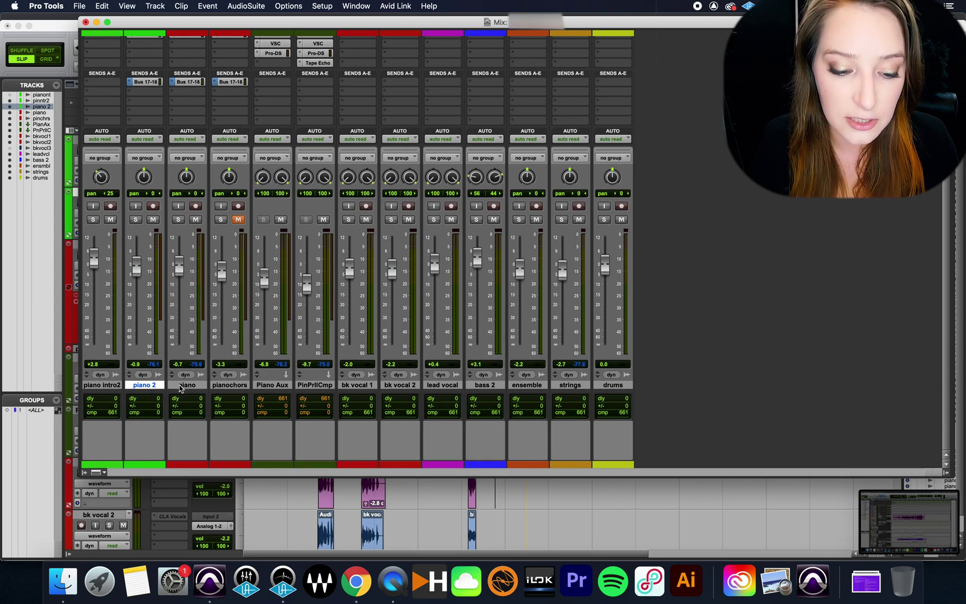
left_click(180, 386)
left_click(154, 385)
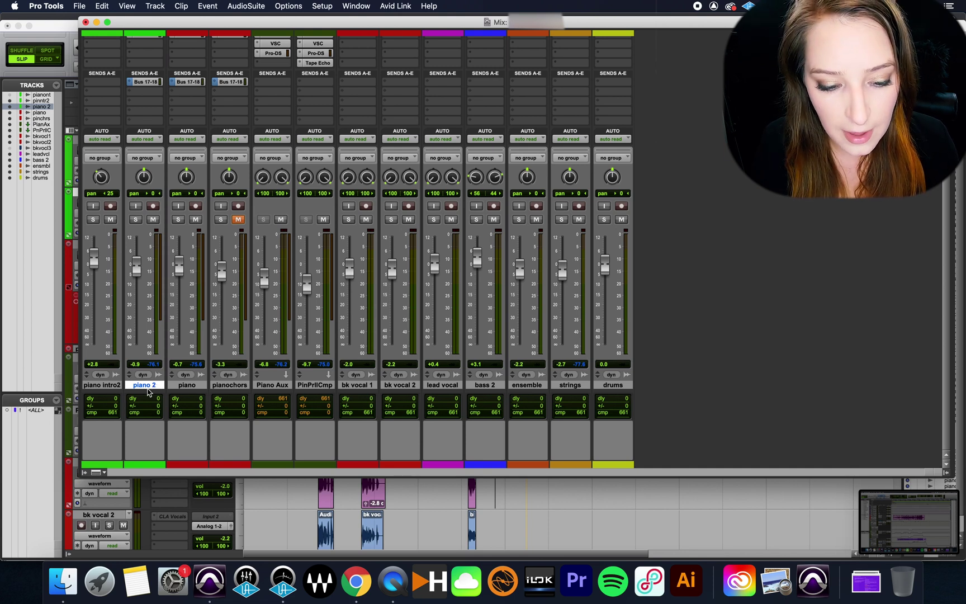
right_click(151, 385)
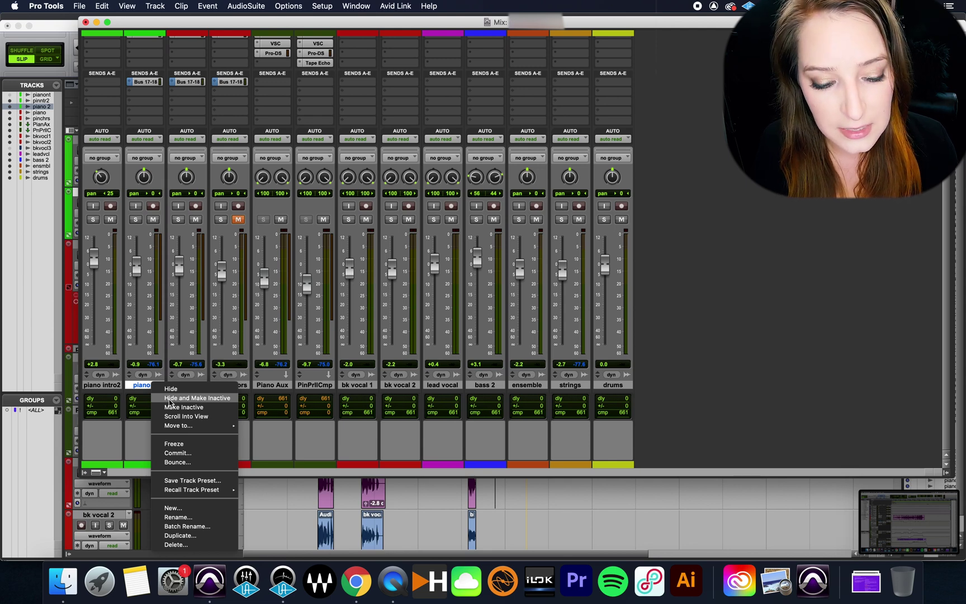
left_click(147, 427)
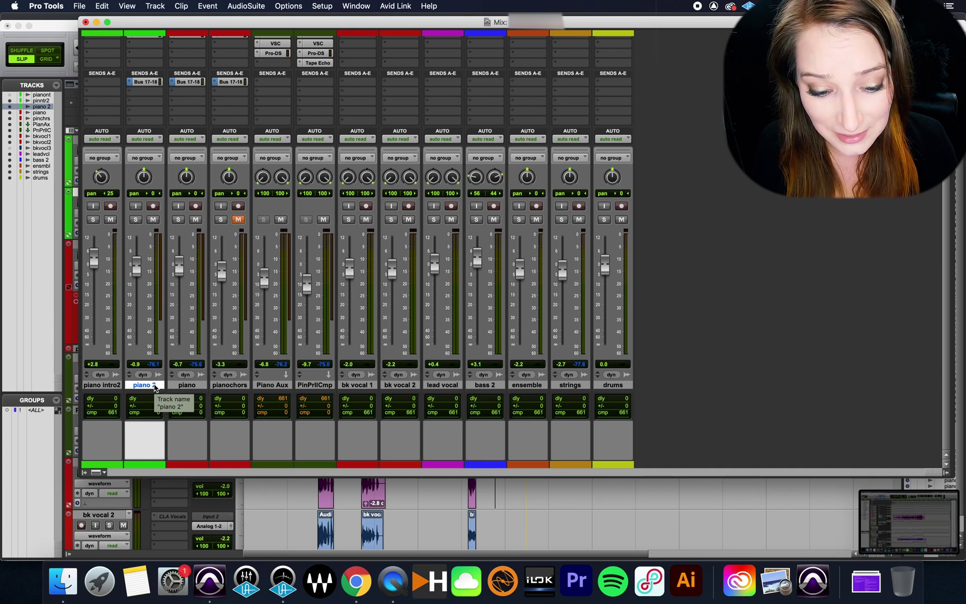
Delete the original piano track and return to the Edit window
left_click(186, 385)
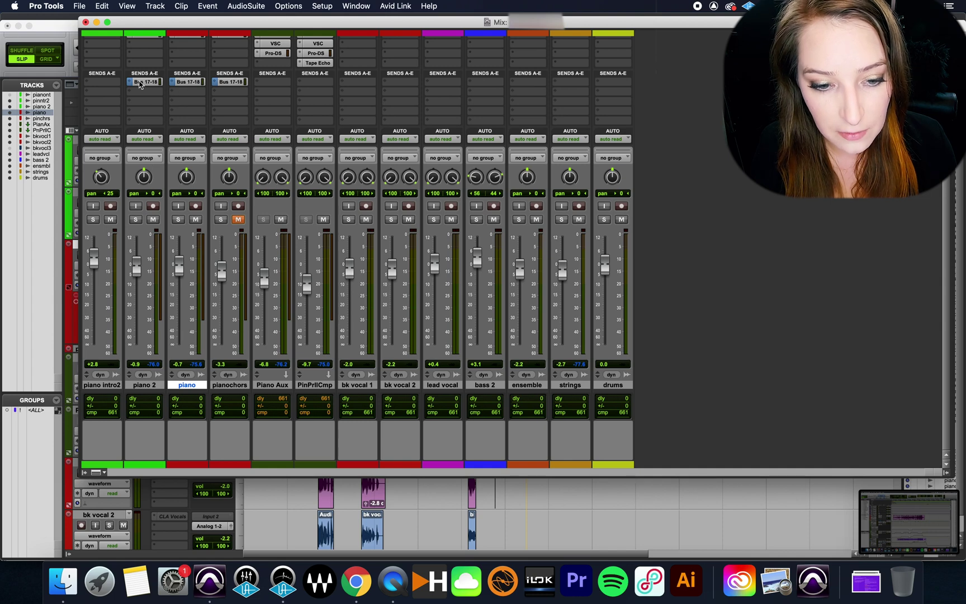
right_click(188, 390)
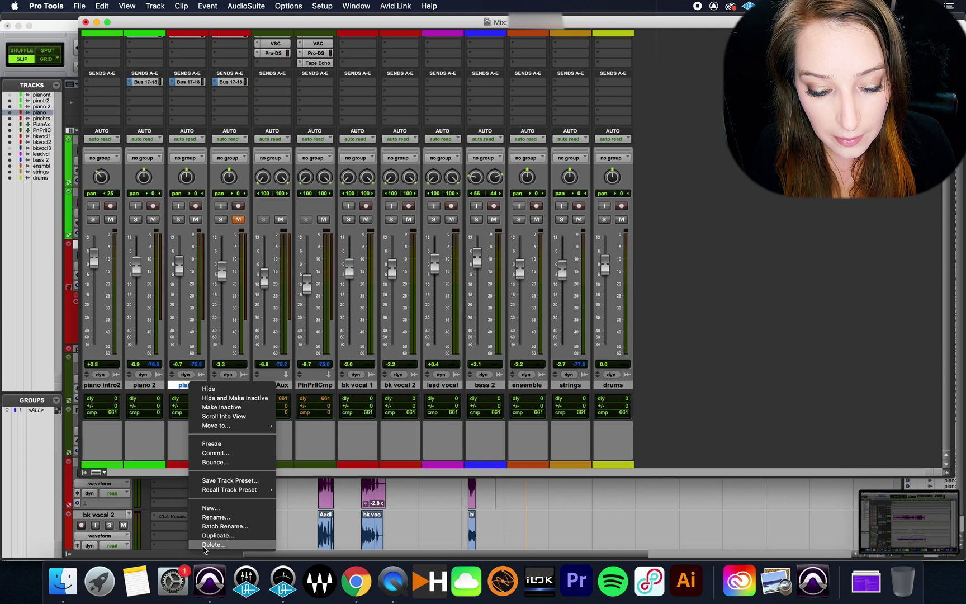
left_click(206, 550)
key("Return")
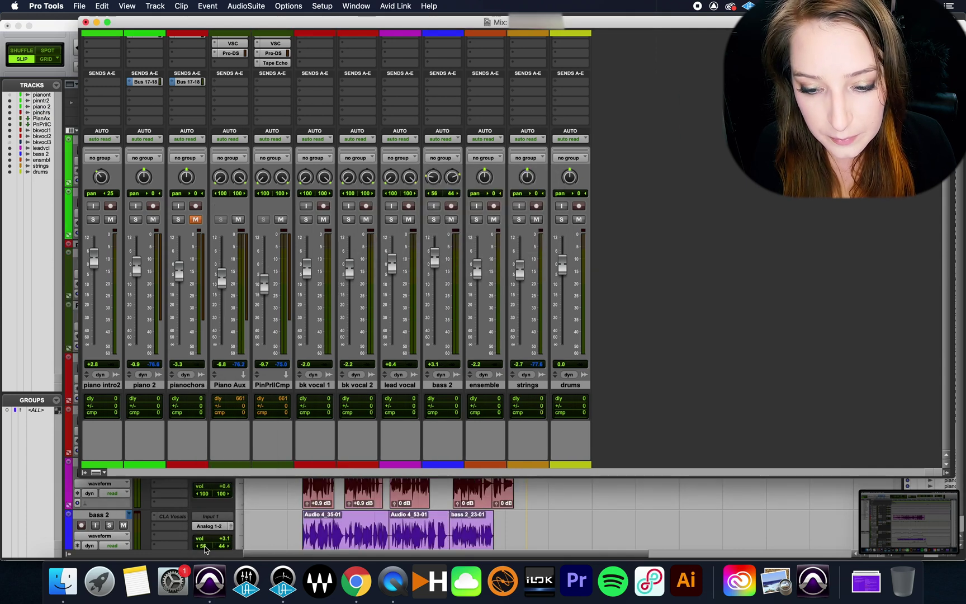
key("super+equal")
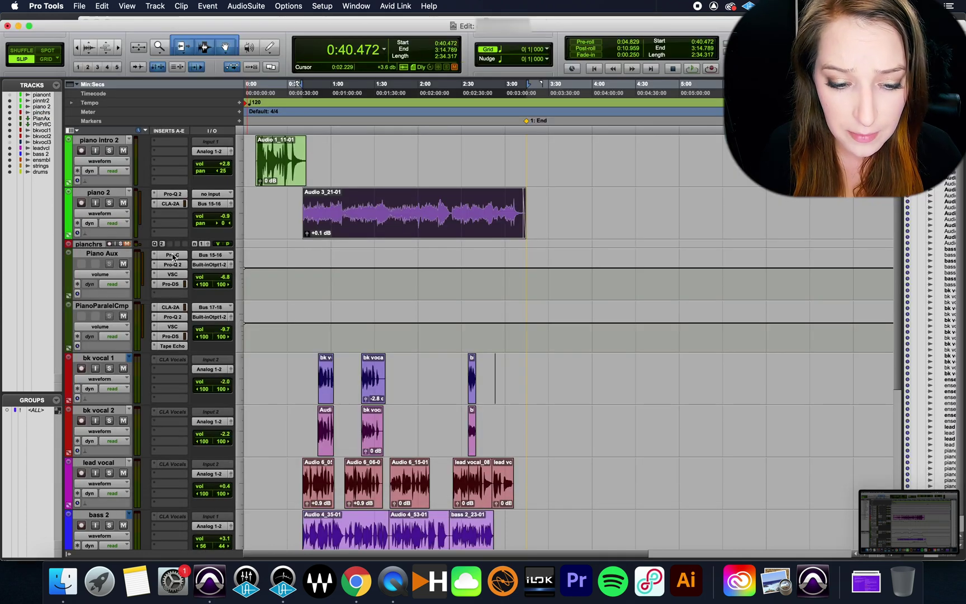
Reveal Piano Aux's volume automation lane and select 1:01.6 to 1:50.3 on it
left_click(69, 296)
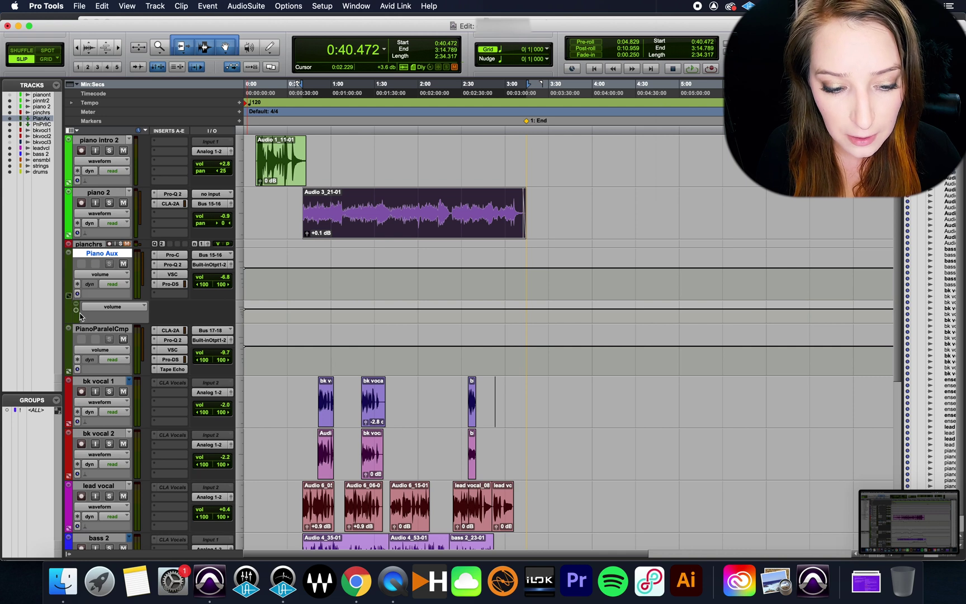
left_click(102, 311)
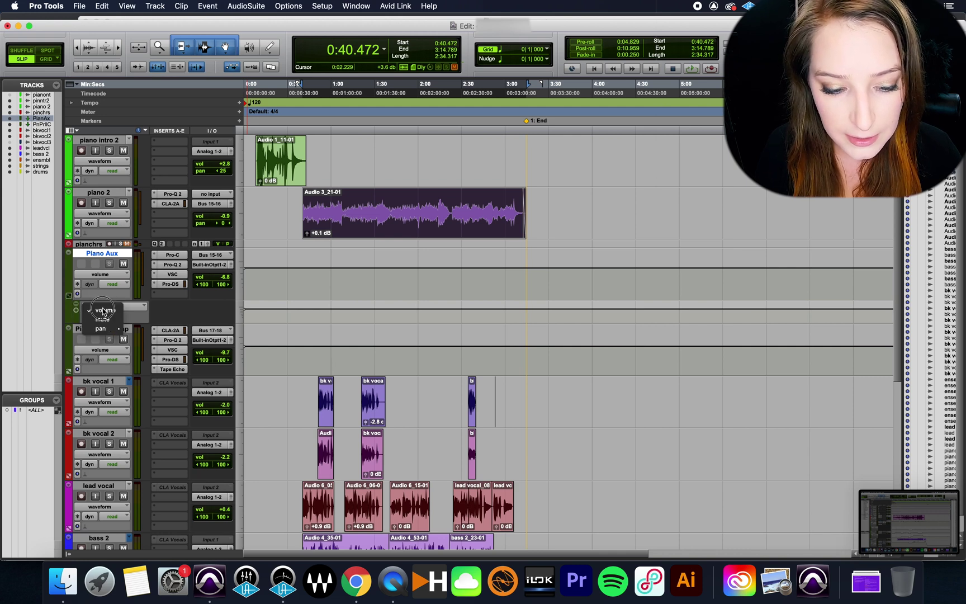
mouse_move(106, 331)
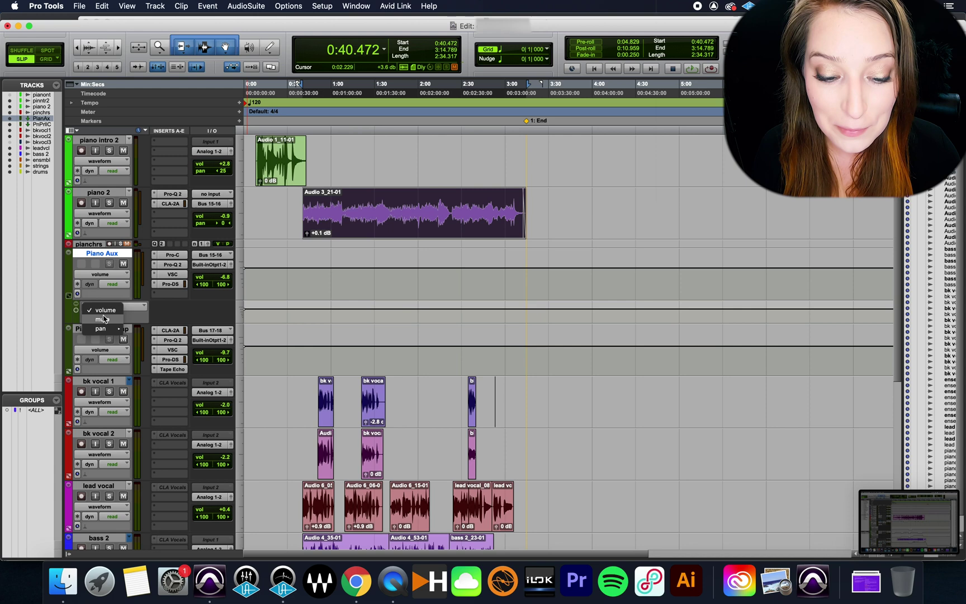
left_click(273, 312)
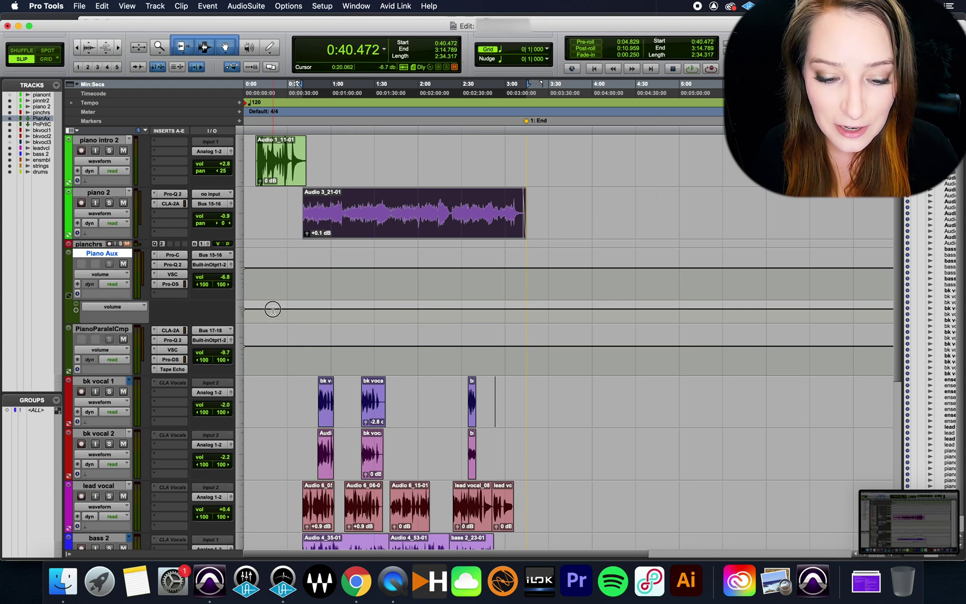
left_click_drag(333, 312, 403, 305)
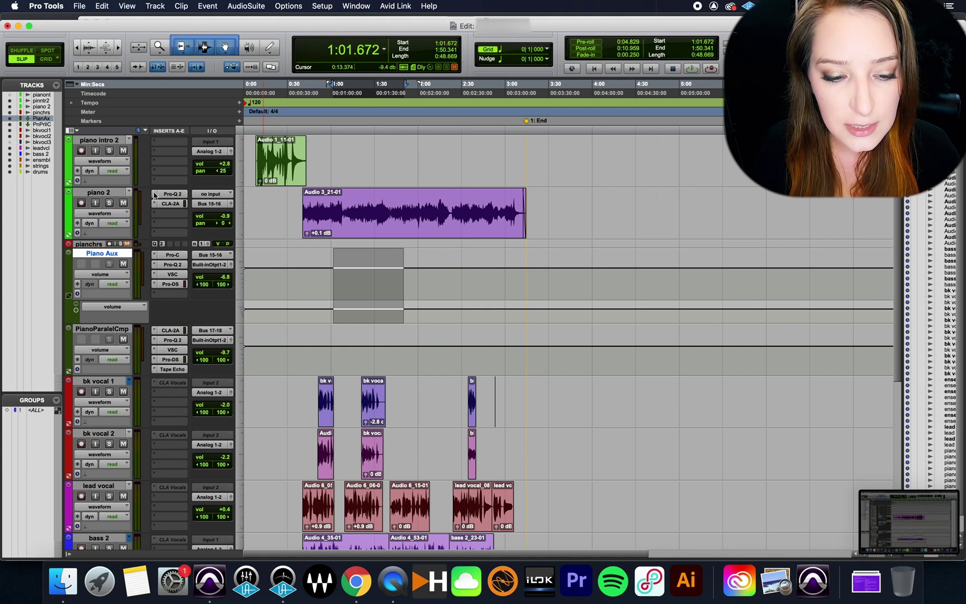
left_click(488, 290)
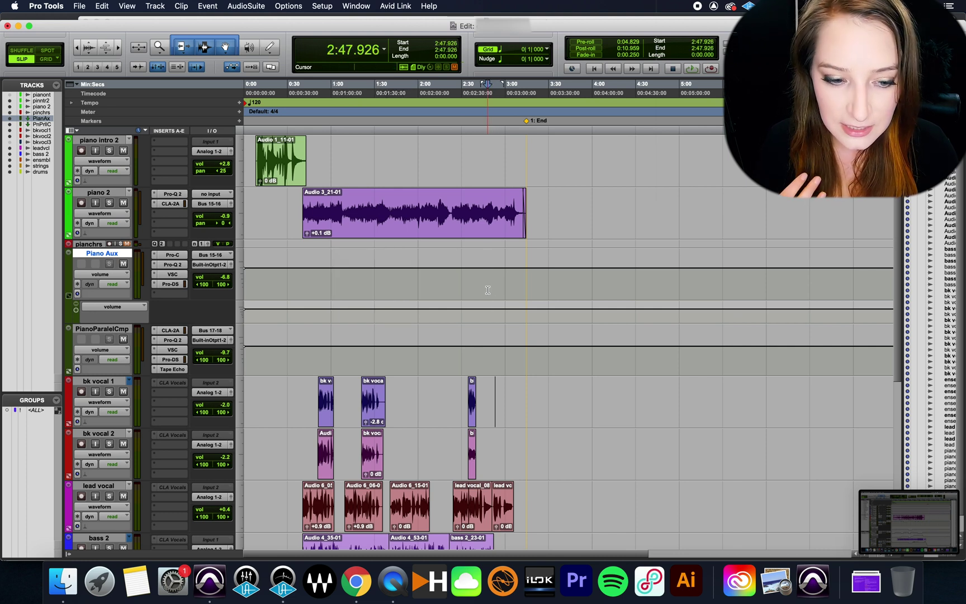